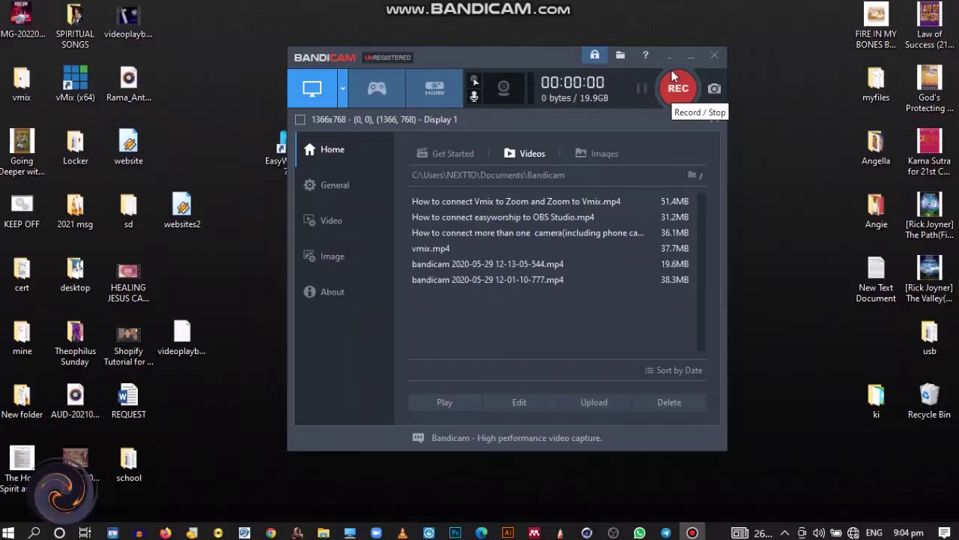
- Minimize the Bandicam recorder so the Windows desktop is visible
{"action": "left_click", "coordinate": [688, 60]}
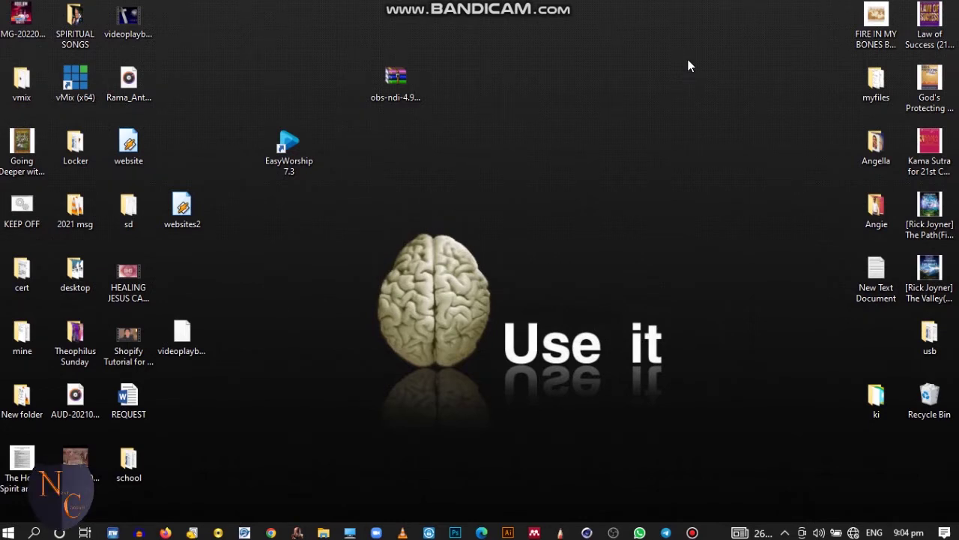
{"action": "left_click", "coordinate": [298, 166]}
{"action": "mouse_move", "coordinate": [614, 534]}
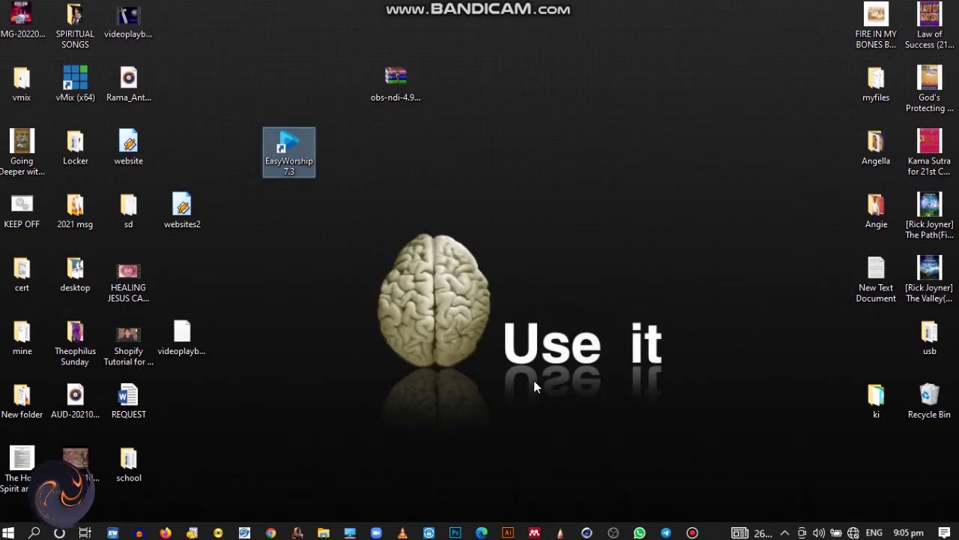
{"action": "left_click", "coordinate": [613, 532]}
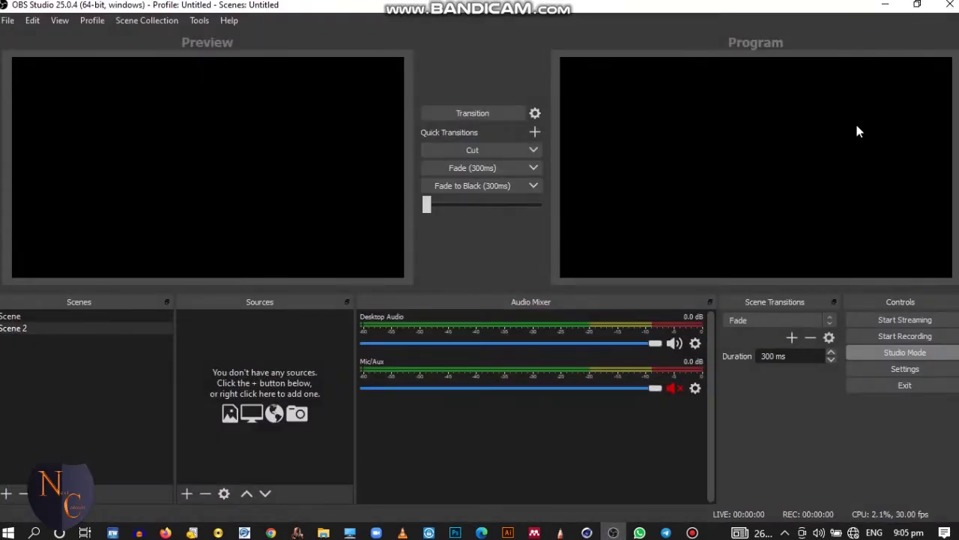
{"action": "left_click", "coordinate": [881, 15]}
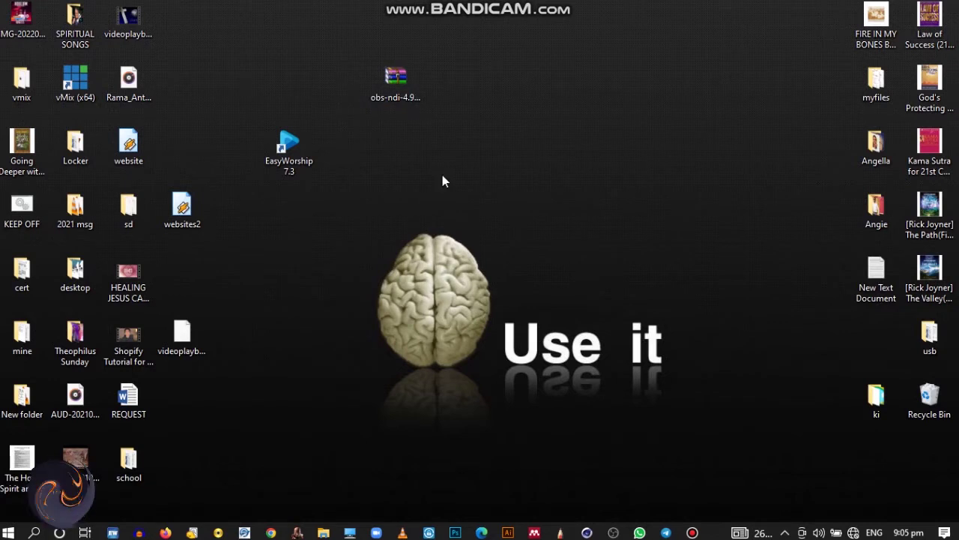
{"action": "left_click", "coordinate": [300, 166]}
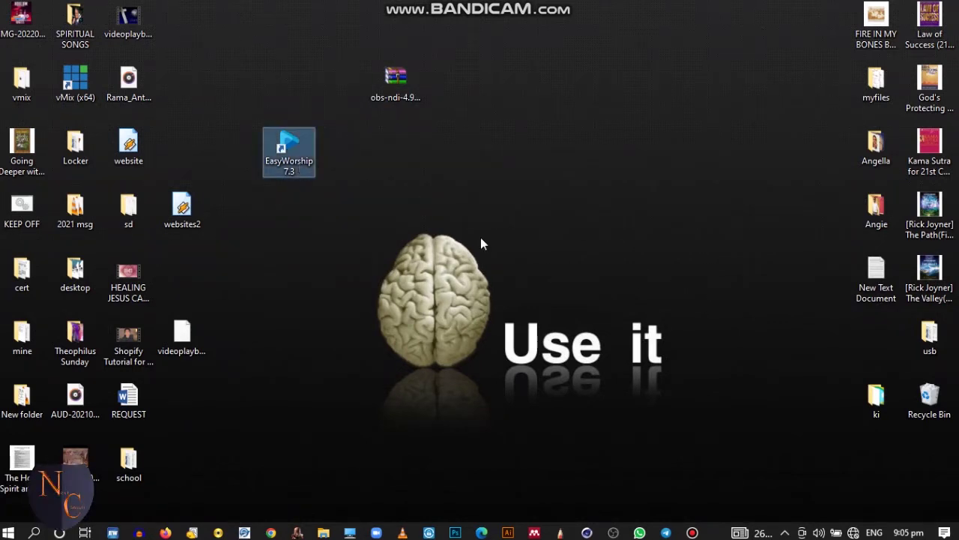
{"action": "left_click", "coordinate": [615, 534]}
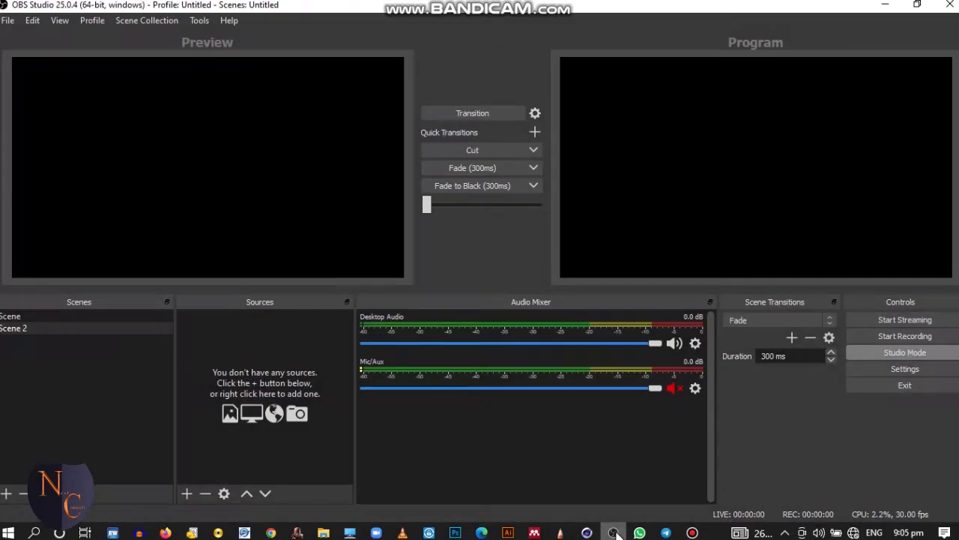
{"action": "left_click", "coordinate": [885, 6]}
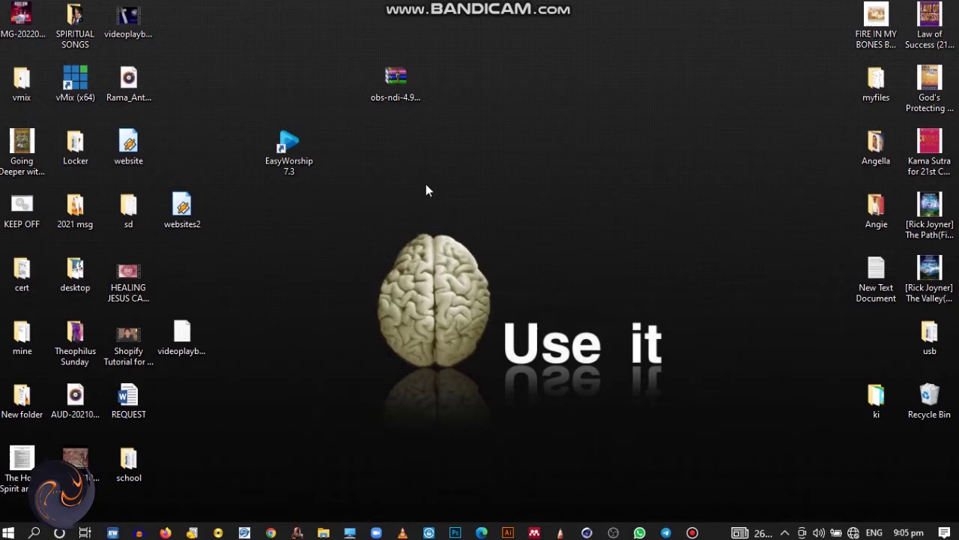
{"action": "left_click", "coordinate": [397, 80]}
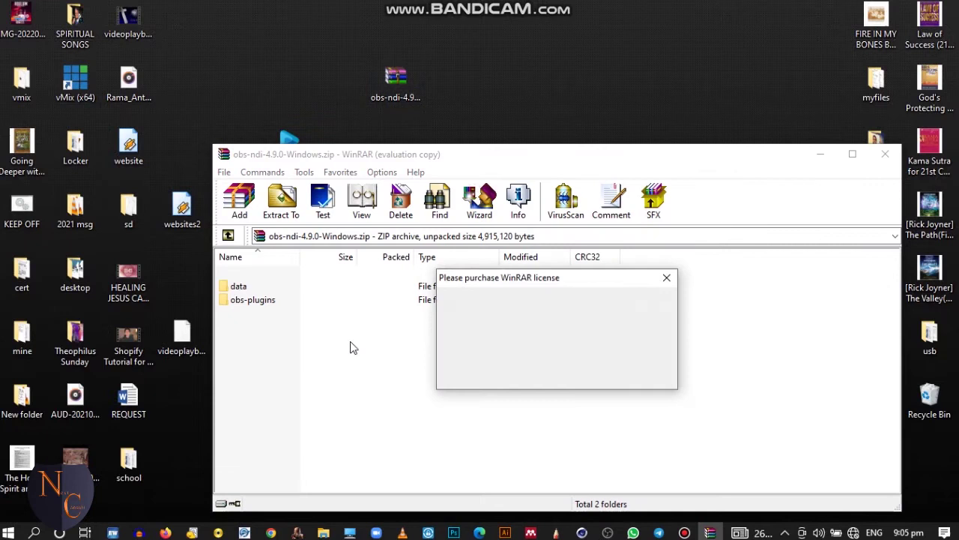
{"action": "left_click", "coordinate": [666, 277]}
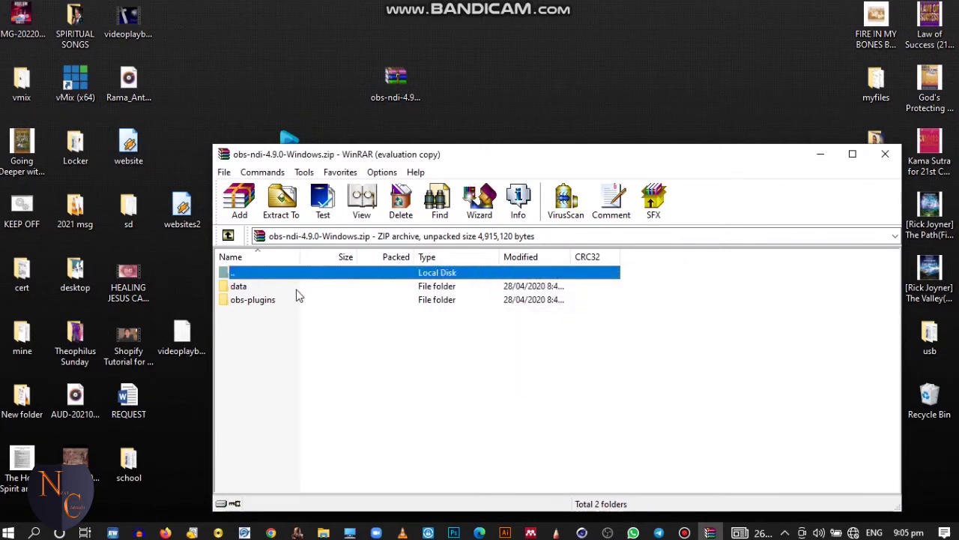
{"action": "double_click", "coordinate": [267, 302]}
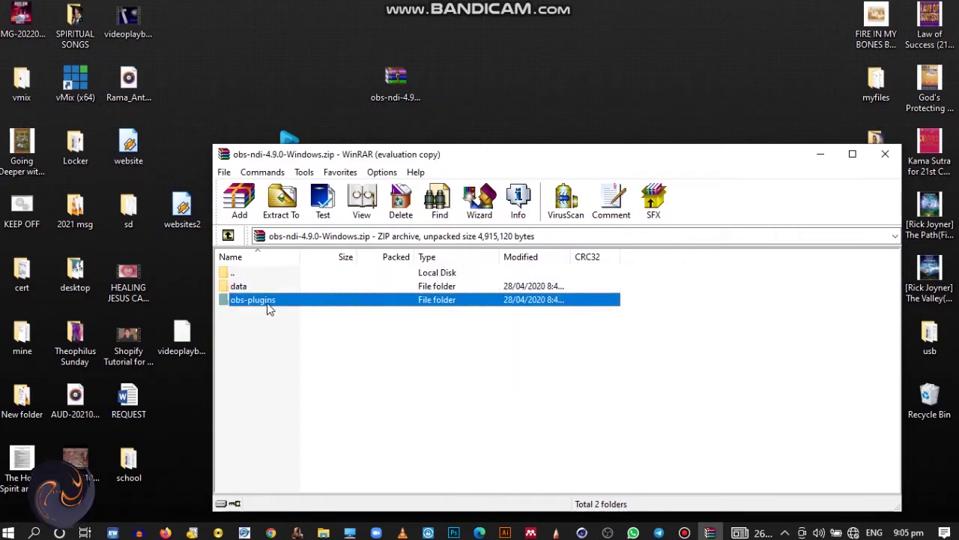
{"action": "double_click", "coordinate": [242, 286]}
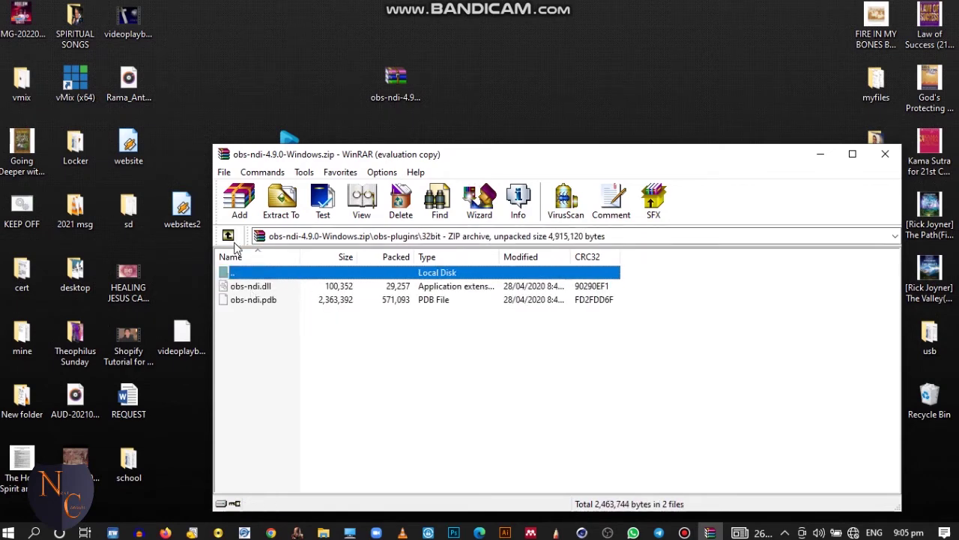
{"action": "double_click", "coordinate": [233, 274]}
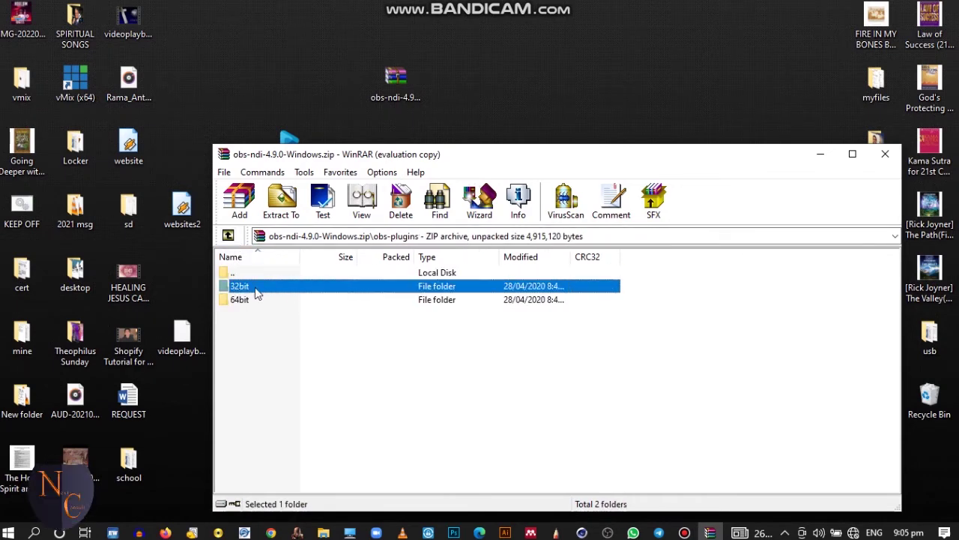
{"action": "double_click", "coordinate": [252, 303]}
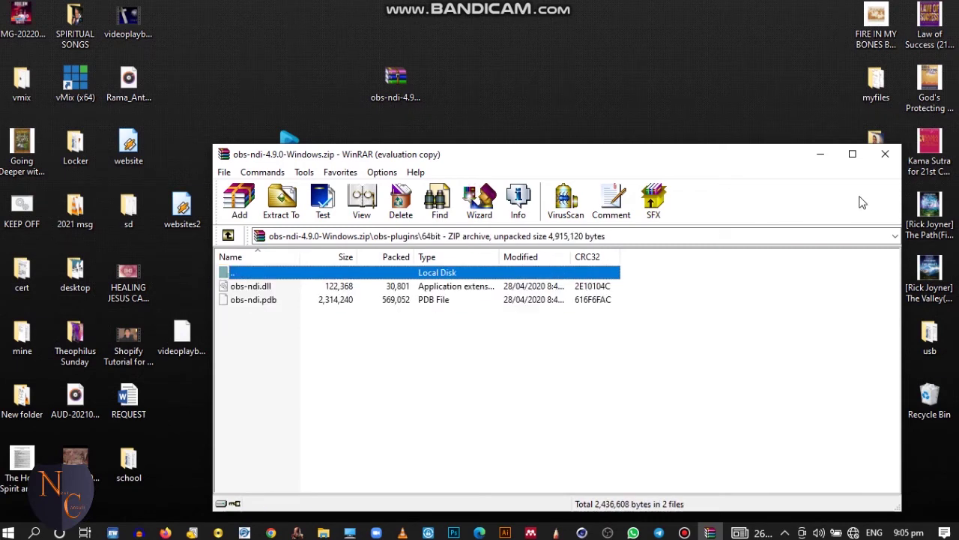
{"action": "left_click", "coordinate": [892, 163]}
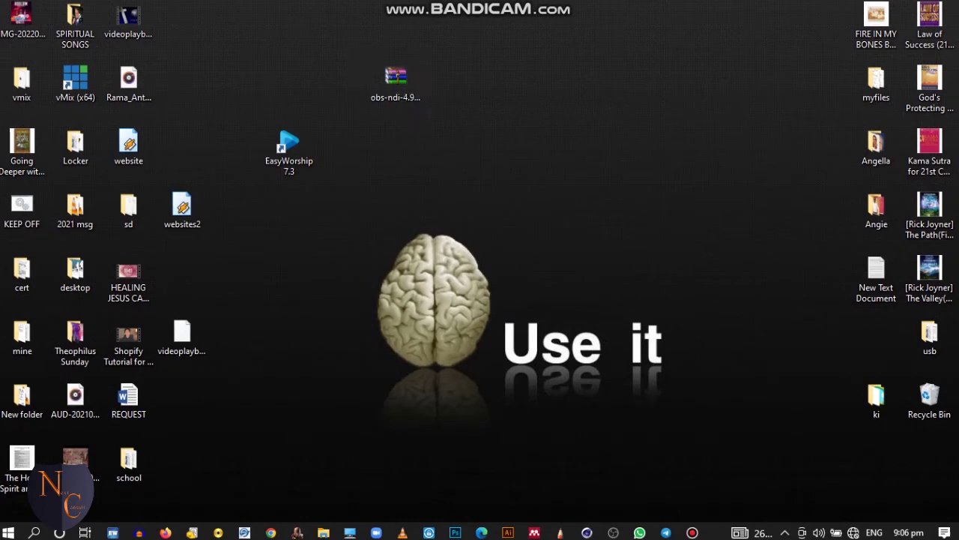
{"action": "mouse_move", "coordinate": [314, 537]}
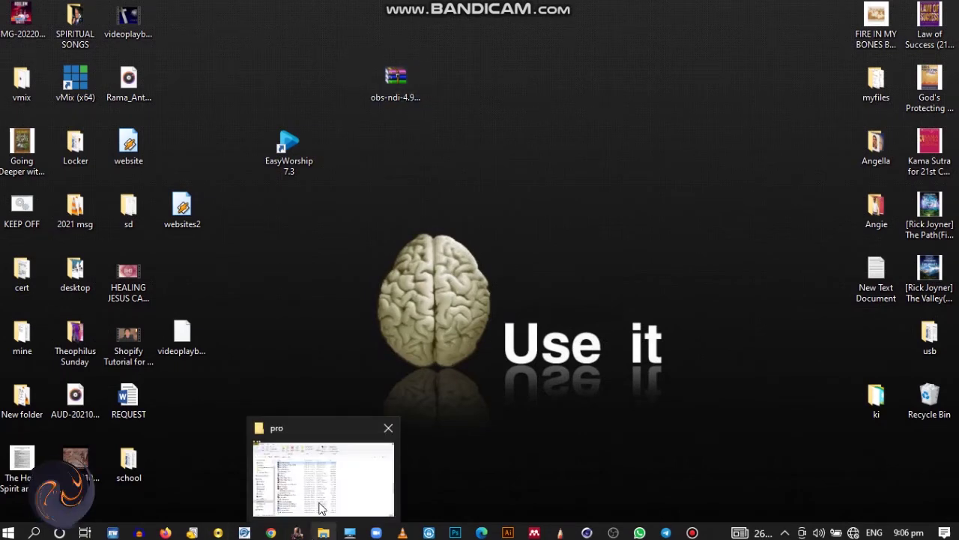
{"action": "left_click", "coordinate": [321, 496]}
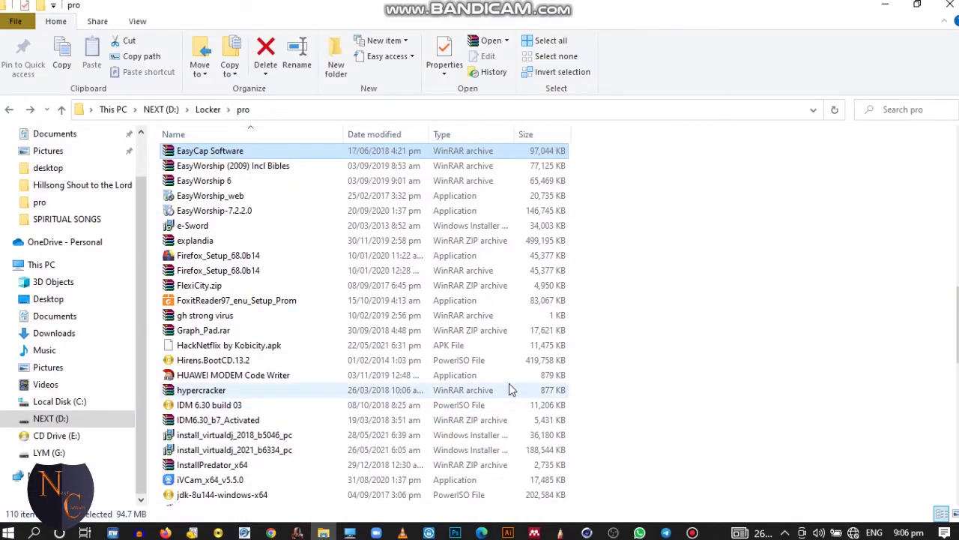
{"action": "key", "text": "n"}
{"action": "key", "text": "e"}
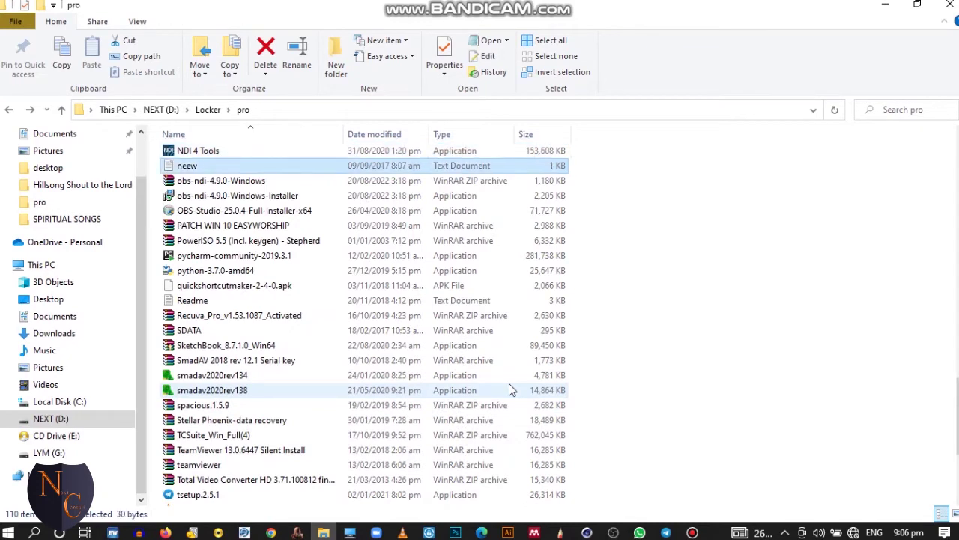
{"action": "left_click", "coordinate": [261, 156]}
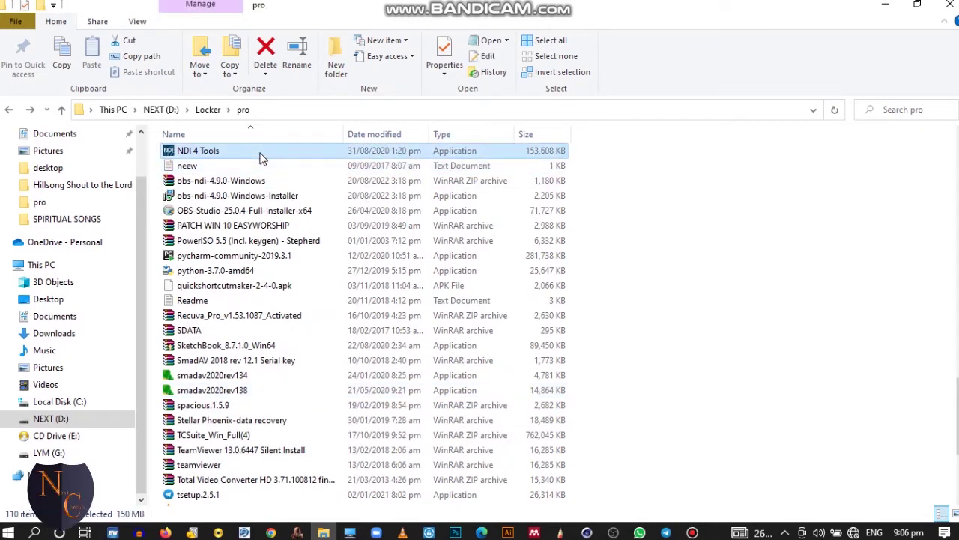
{"action": "key", "text": "Down"}
{"action": "key", "text": "Up"}
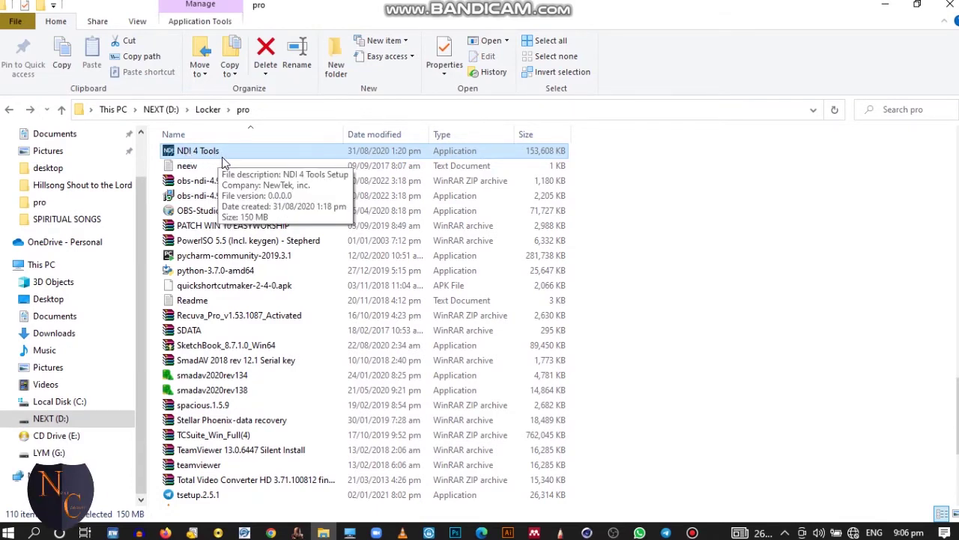
{"action": "left_click", "coordinate": [889, 9]}
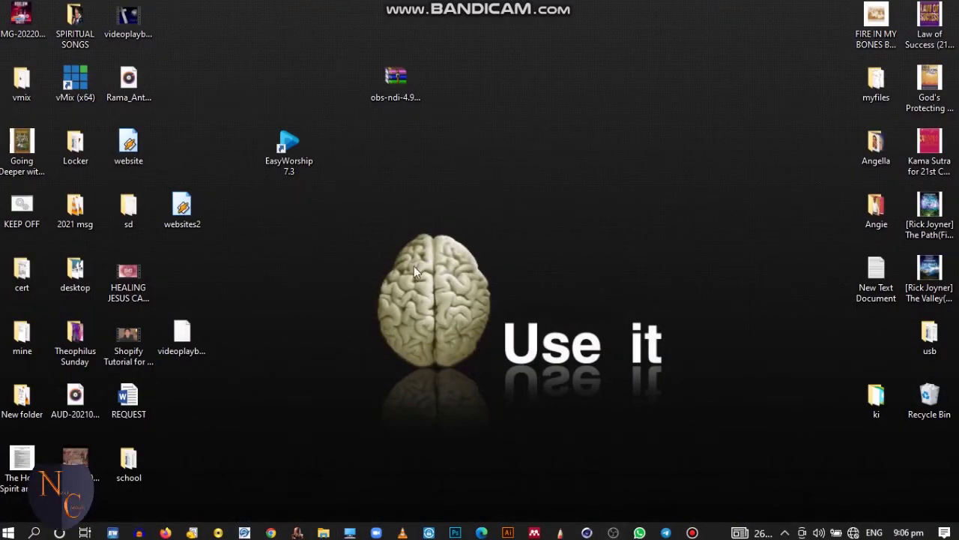
- Launch EasyWorship 7.3 and continue past the About EasyWorship registration notice
{"action": "double_click", "coordinate": [298, 169]}
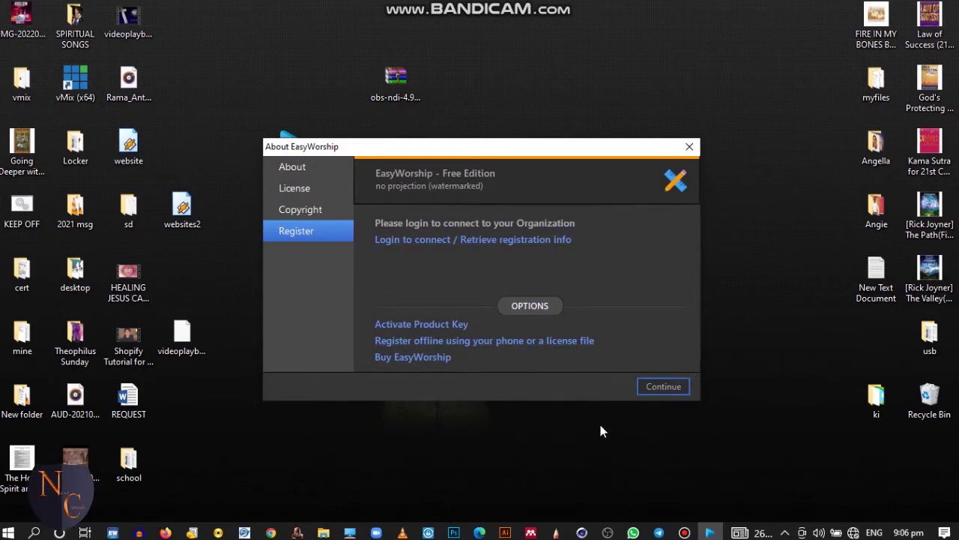
{"action": "left_click", "coordinate": [658, 387]}
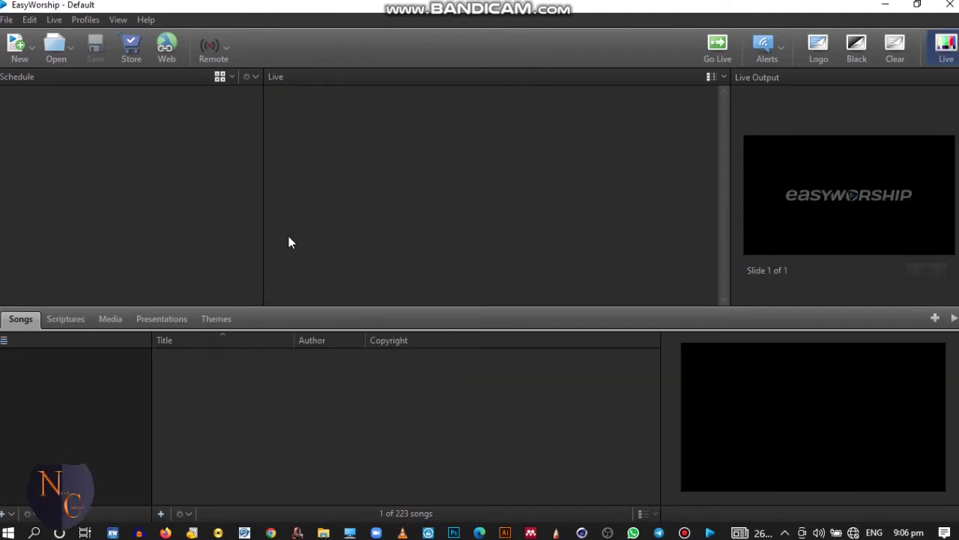
- In Edit > Options, set the Main Output monitor to NDI Stream and apply
{"action": "left_click", "coordinate": [31, 21]}
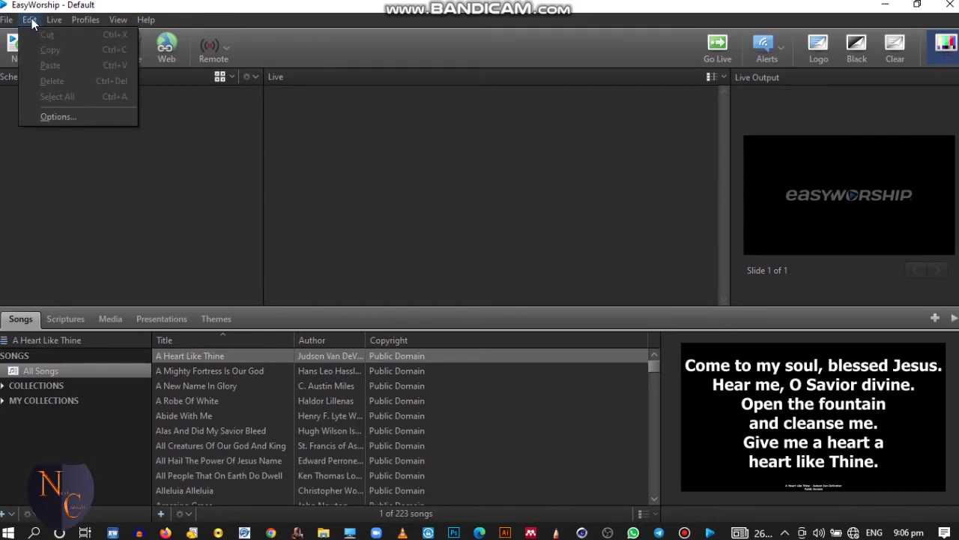
{"action": "left_click", "coordinate": [59, 118]}
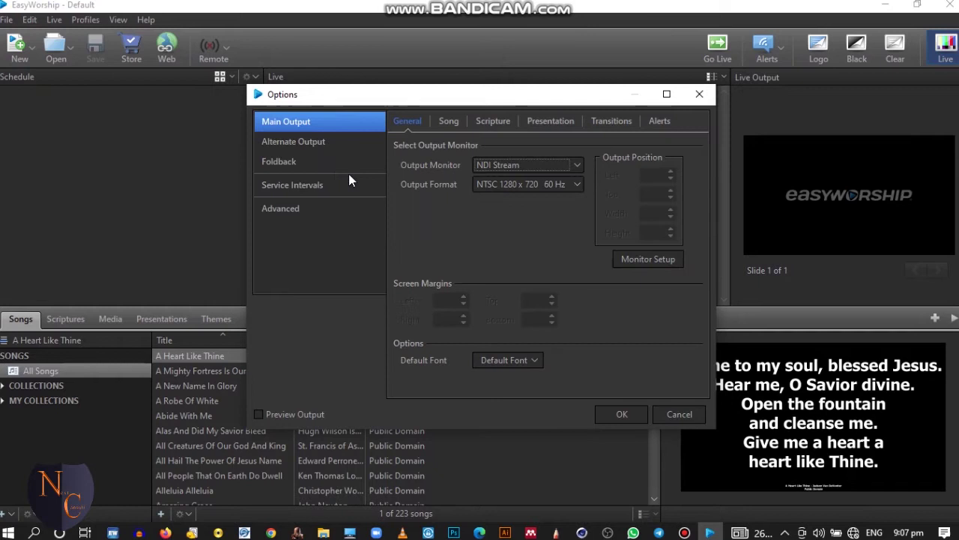
{"action": "left_click", "coordinate": [528, 171]}
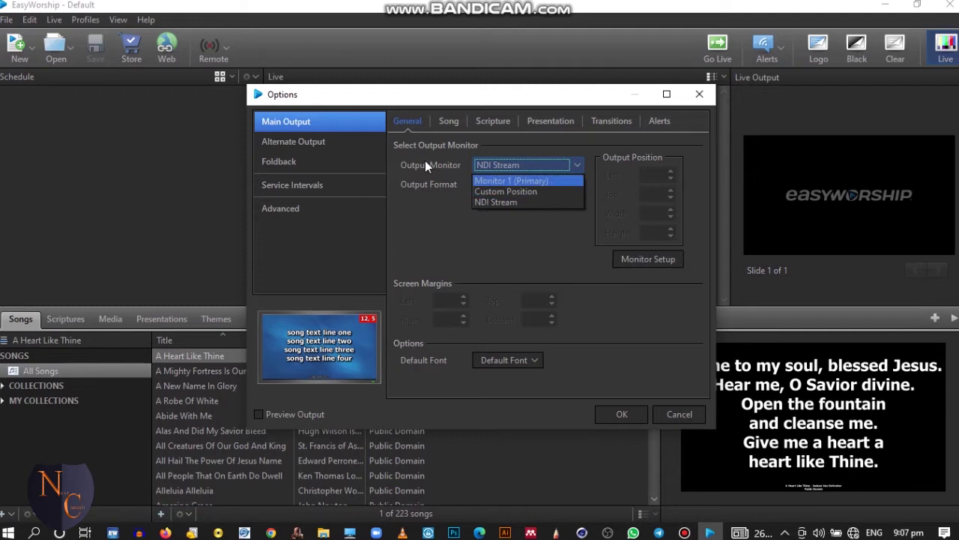
{"action": "left_click", "coordinate": [506, 203]}
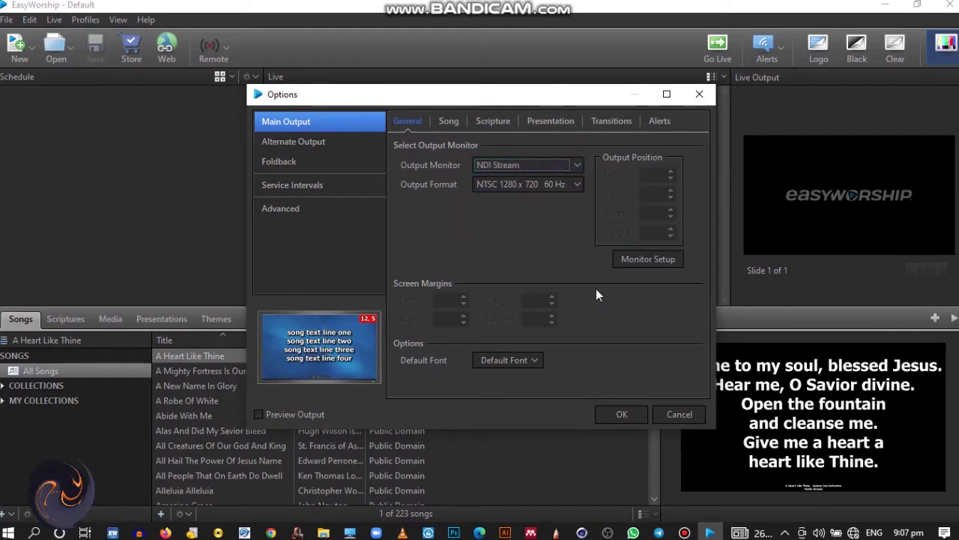
{"action": "left_click", "coordinate": [629, 423]}
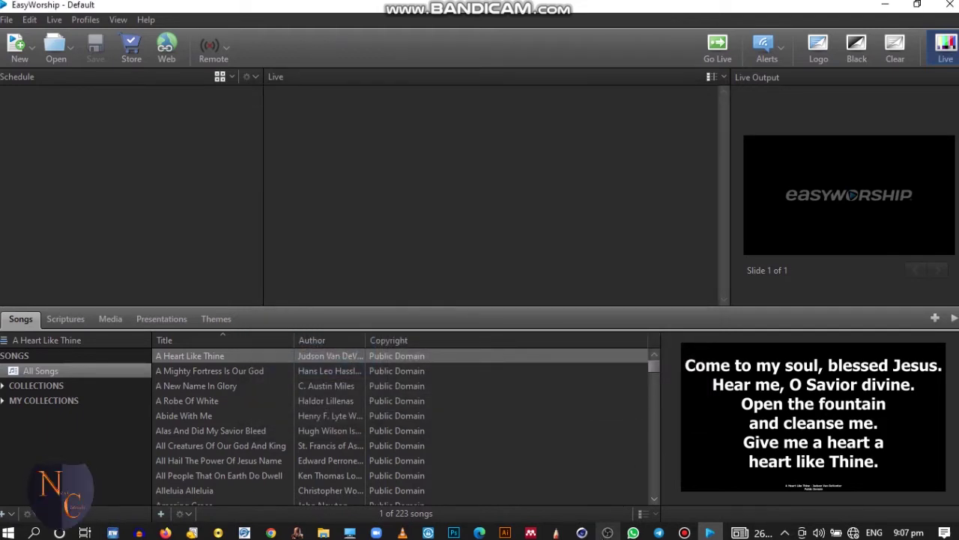
- Switch to OBS Studio and show the add-source menu under Sources
{"action": "left_click", "coordinate": [607, 532]}
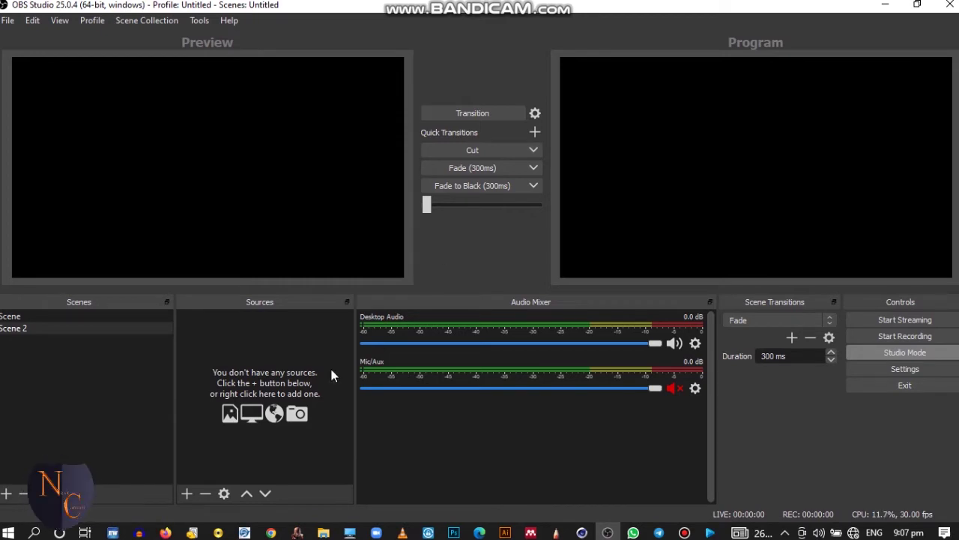
{"action": "left_click", "coordinate": [187, 493]}
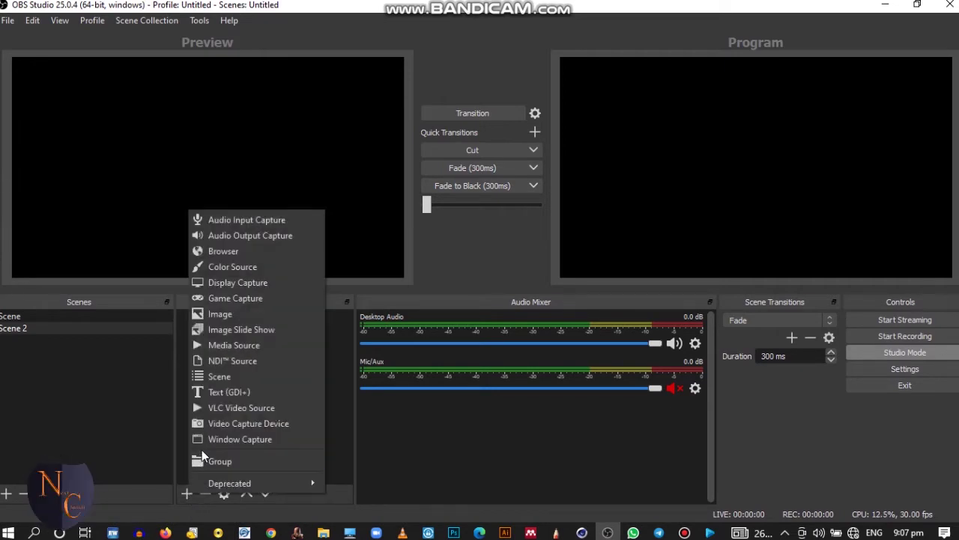
- Add a new NDI™ Source and name it EASYWORSHIP7
{"action": "left_click", "coordinate": [257, 363]}
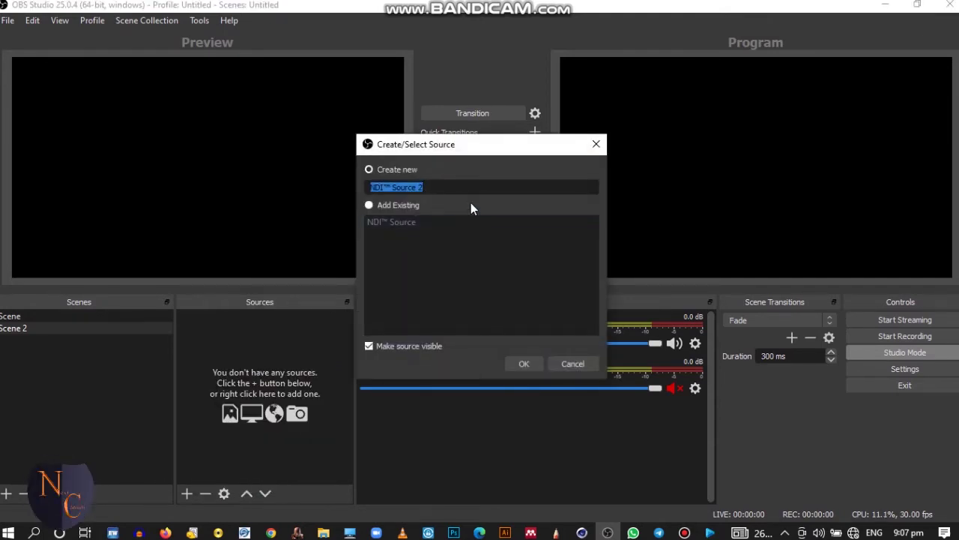
{"action": "key", "text": "BackSpace"}
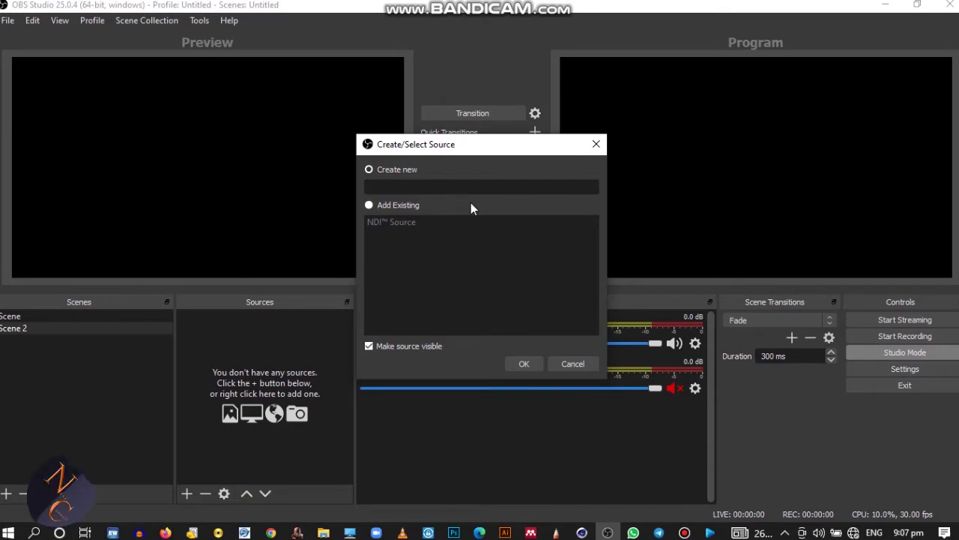
{"action": "type", "text": "EASYWO"}
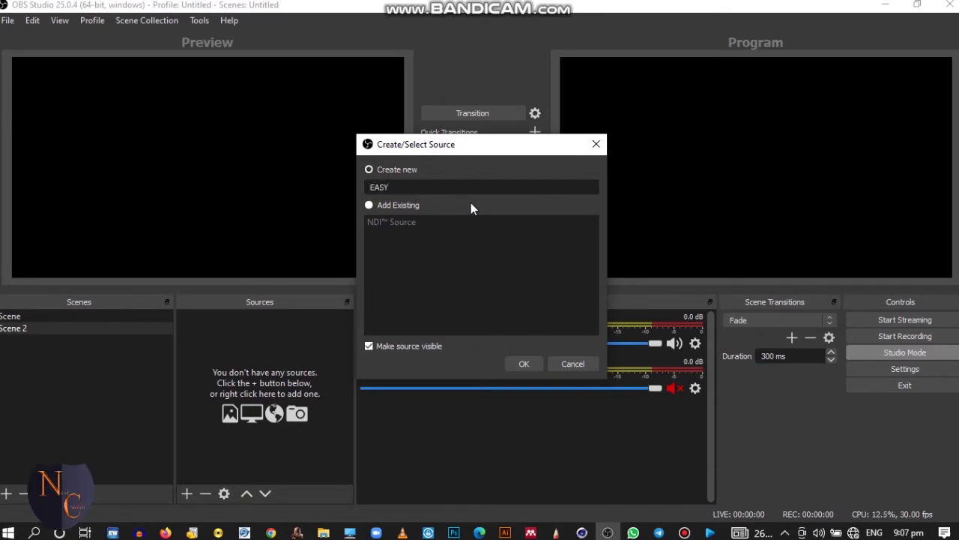
{"action": "type", "text": "RSHIP7"}
- Link EASYWORSHIP7 to the DESKTOP-5FO6SH6 (EasyWorship Live) feed and stretch it to fill the canvas
{"action": "left_click", "coordinate": [528, 366]}
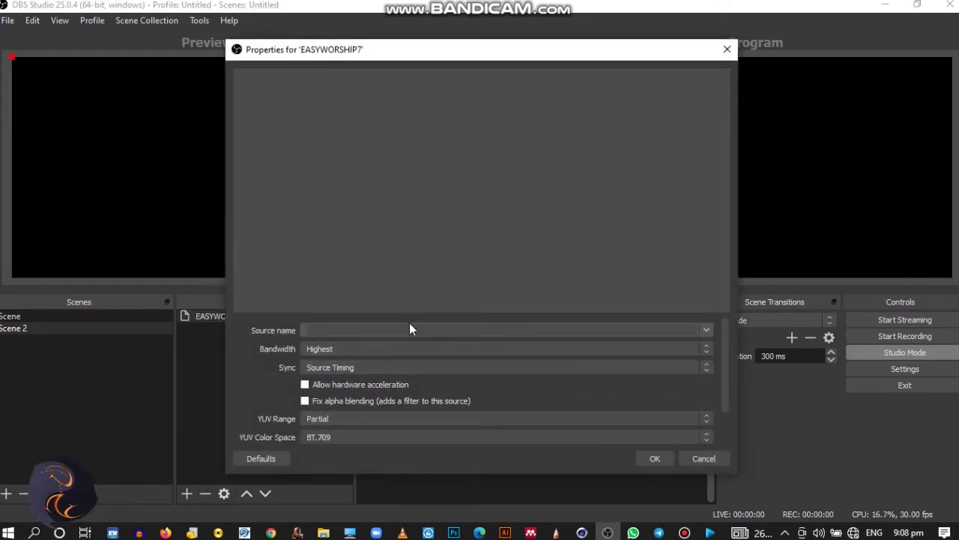
{"action": "left_click", "coordinate": [706, 330]}
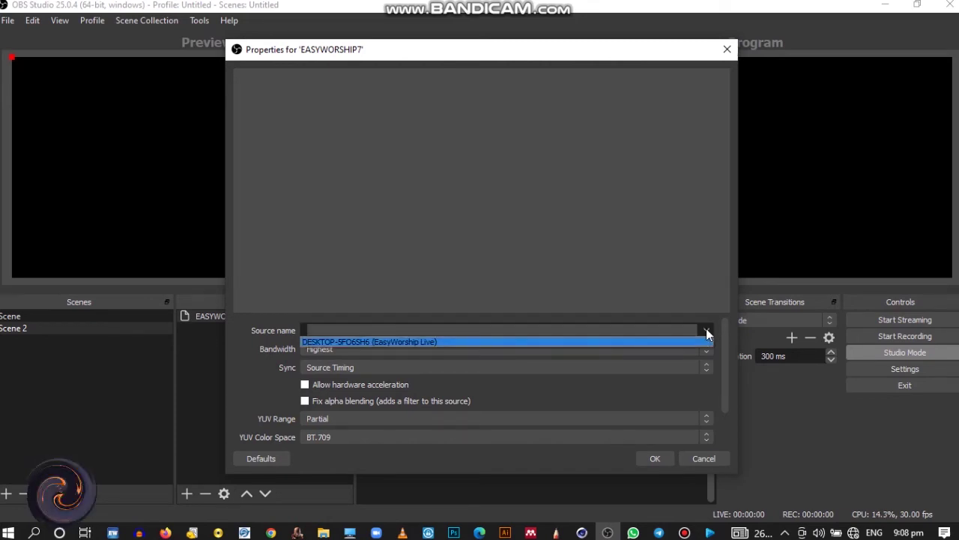
{"action": "left_click", "coordinate": [572, 342]}
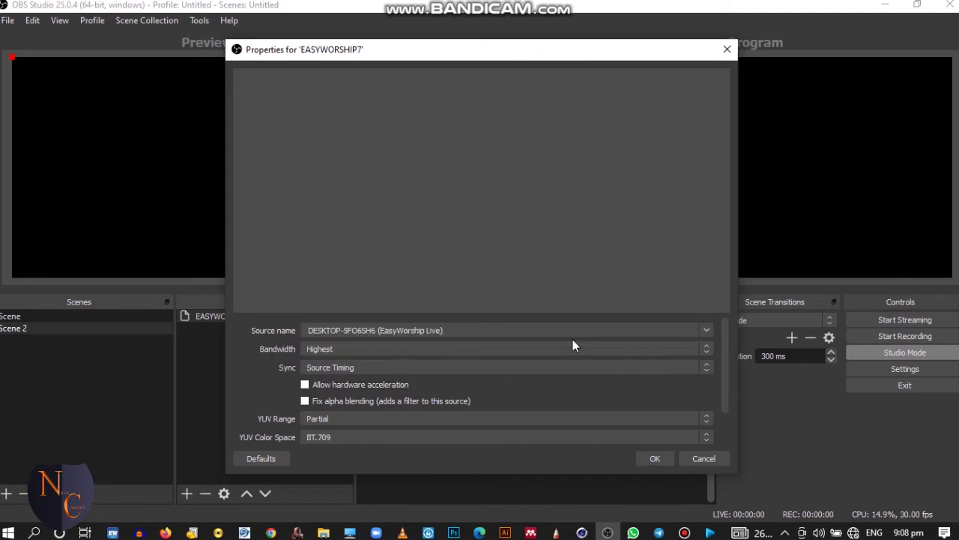
{"action": "left_click", "coordinate": [656, 459]}
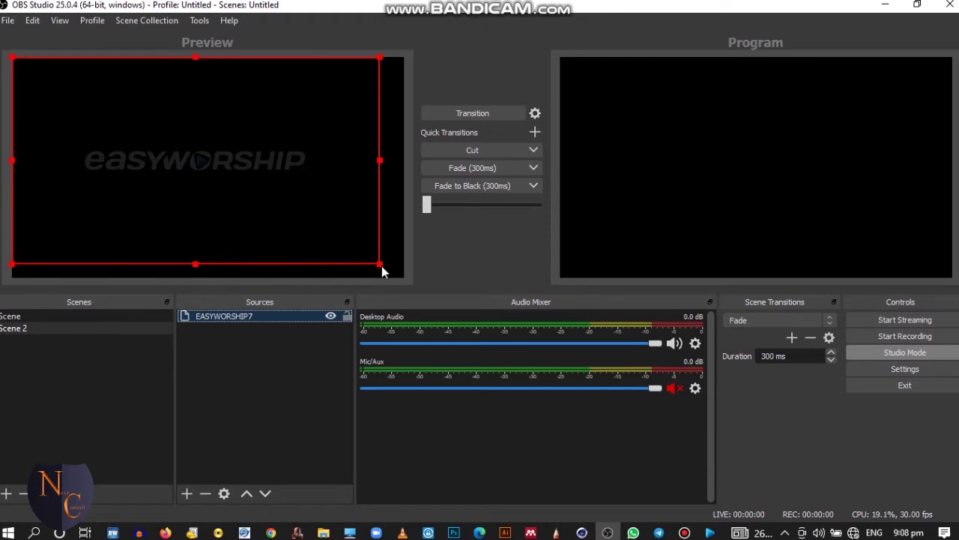
{"action": "left_click_drag", "start_coordinate": [380, 266], "coordinate": [397, 275]}
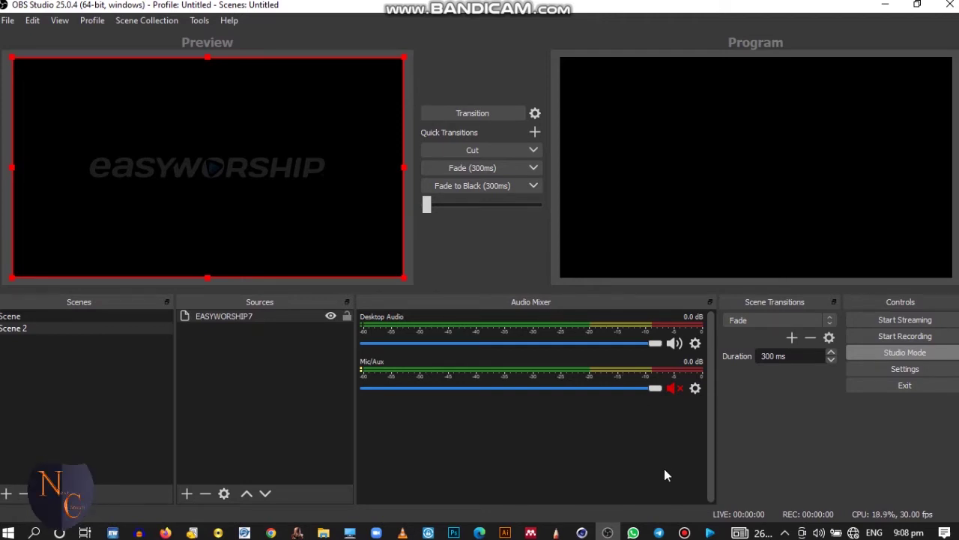
- Send slide 1 of A Heart Like Thine live in EasyWorship, then return to OBS
{"action": "left_click", "coordinate": [709, 532]}
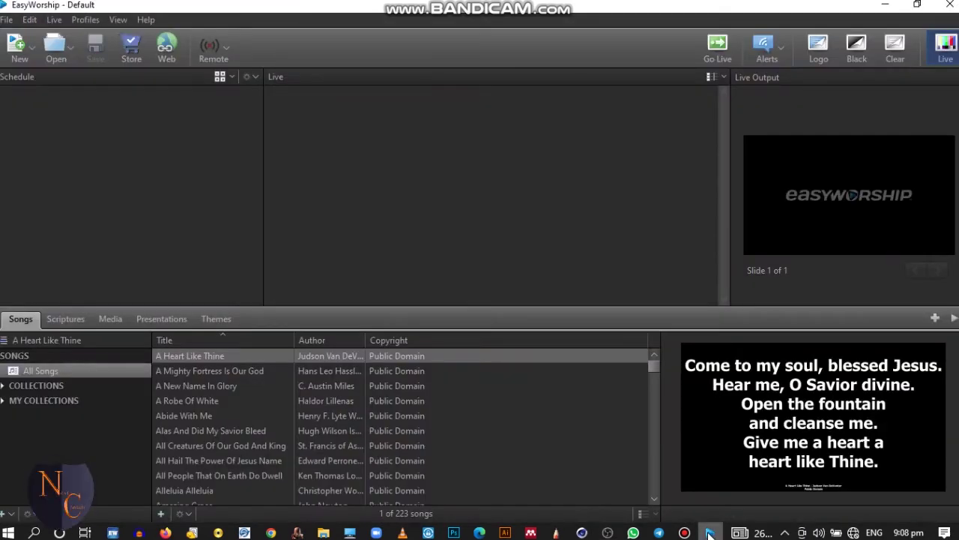
{"action": "double_click", "coordinate": [212, 356]}
{"action": "left_click", "coordinate": [412, 117]}
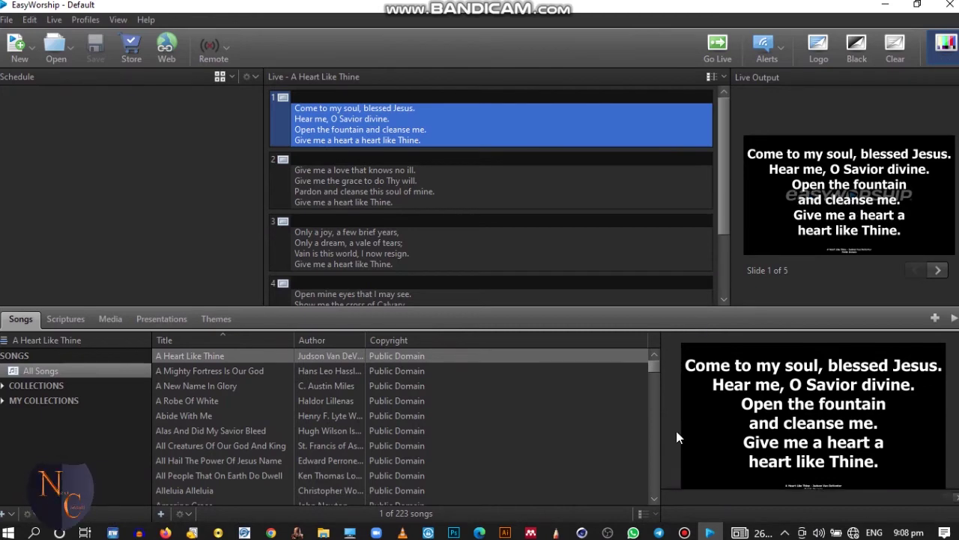
{"action": "left_click", "coordinate": [606, 532]}
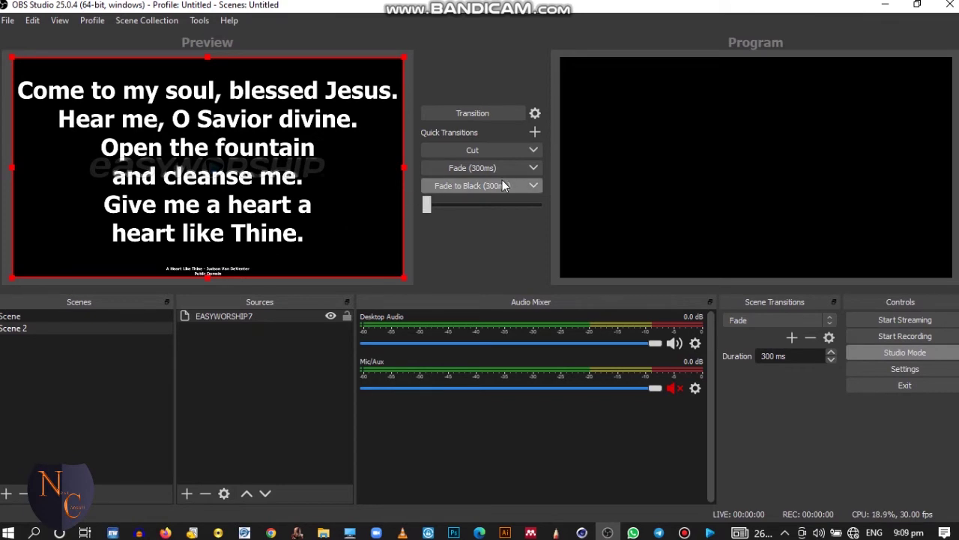
- Push the lyrics slide from Preview to Program with the T-bar, then minimize OBS
{"action": "left_click_drag", "start_coordinate": [427, 203], "coordinate": [579, 202]}
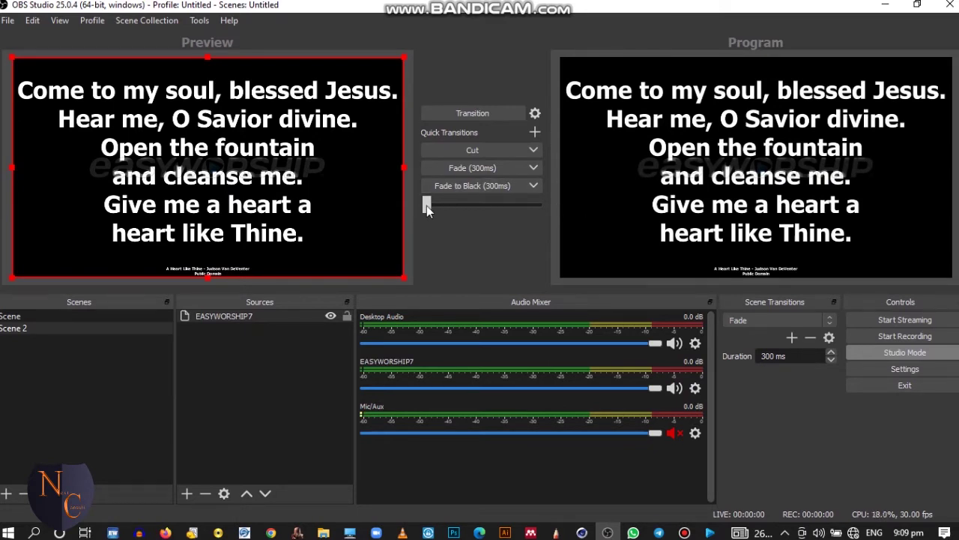
{"action": "left_click_drag", "start_coordinate": [427, 205], "coordinate": [538, 210]}
{"action": "left_click", "coordinate": [884, 5]}
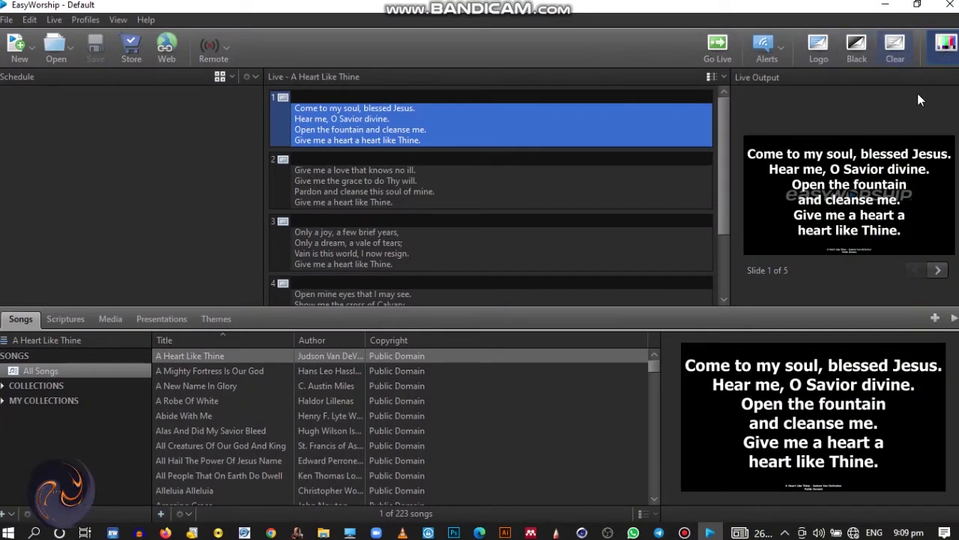
- Close EasyWorship, hide EASYWORSHIP7 in OBS, transition the blank preview to Program, then minimize
{"action": "left_click", "coordinate": [950, 6]}
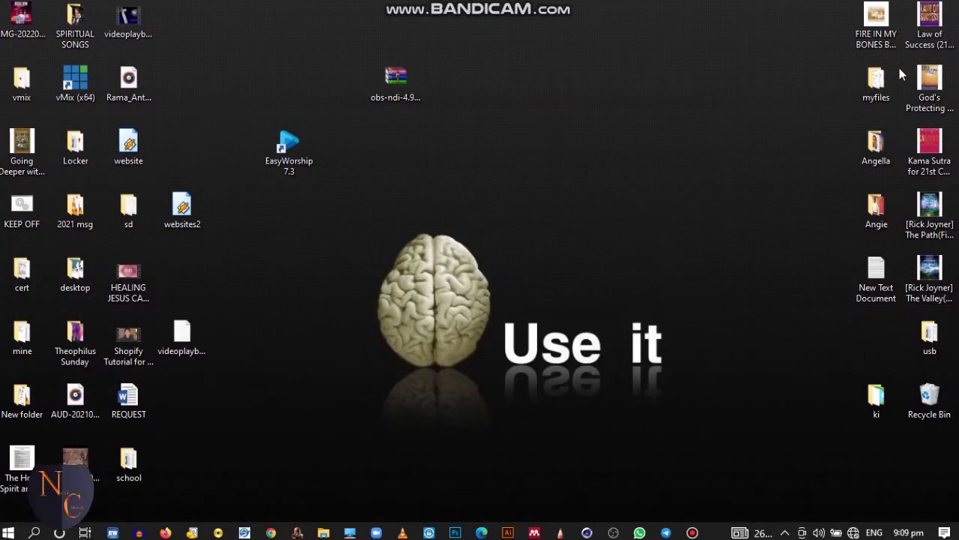
{"action": "left_click", "coordinate": [614, 533]}
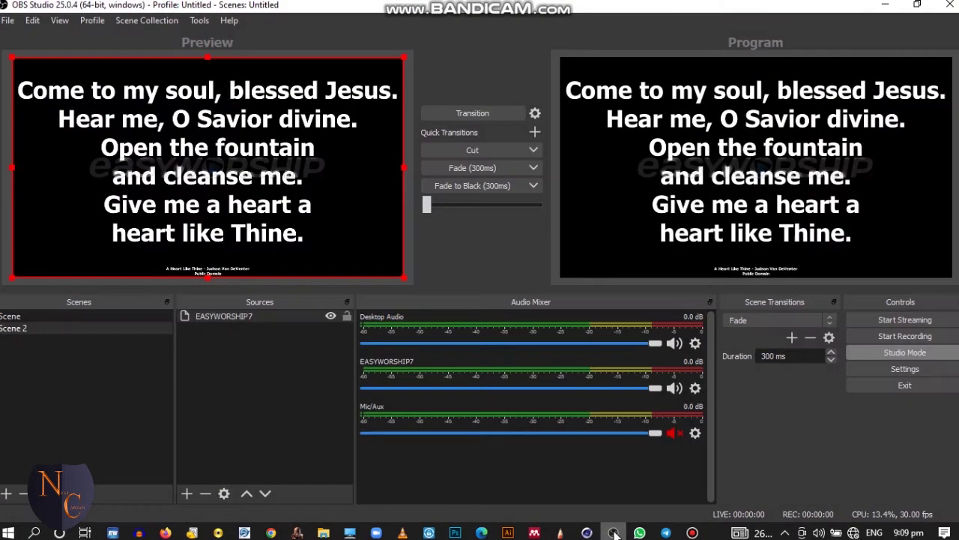
{"action": "left_click", "coordinate": [330, 317]}
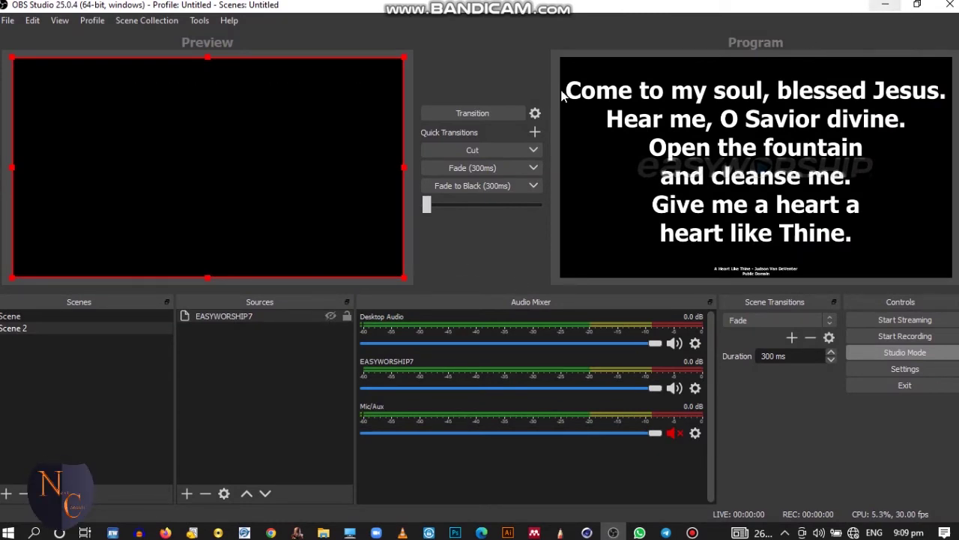
{"action": "left_click_drag", "start_coordinate": [427, 205], "coordinate": [570, 207]}
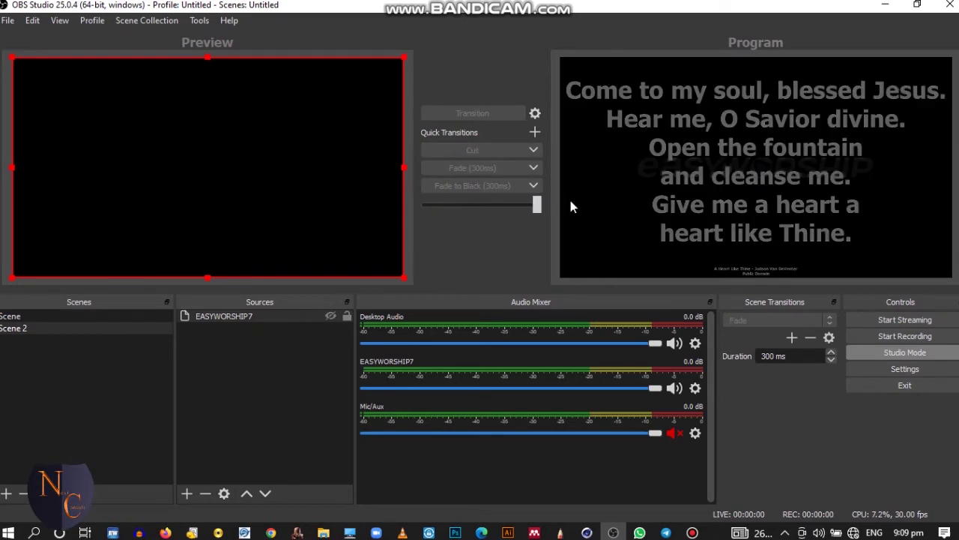
{"action": "left_click", "coordinate": [894, 4]}
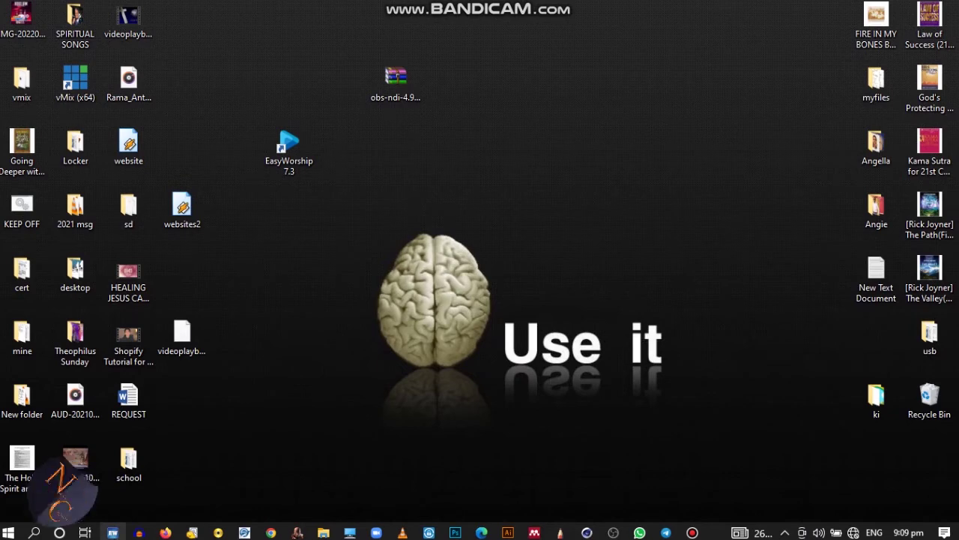
- Launch EasyWorship 2009 and send the Chorus 1 slide of A Heart Like Thine live
{"action": "left_click", "coordinate": [113, 532]}
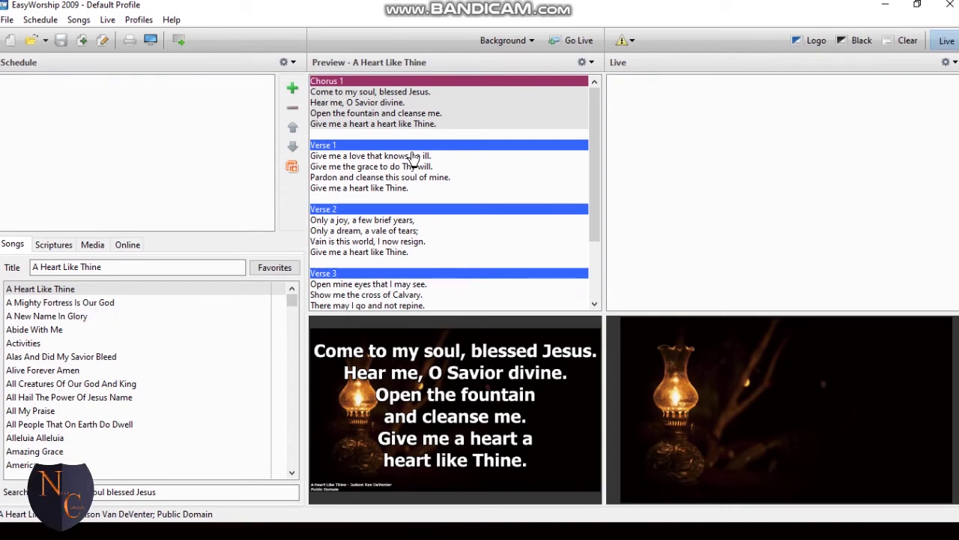
{"action": "double_click", "coordinate": [388, 103]}
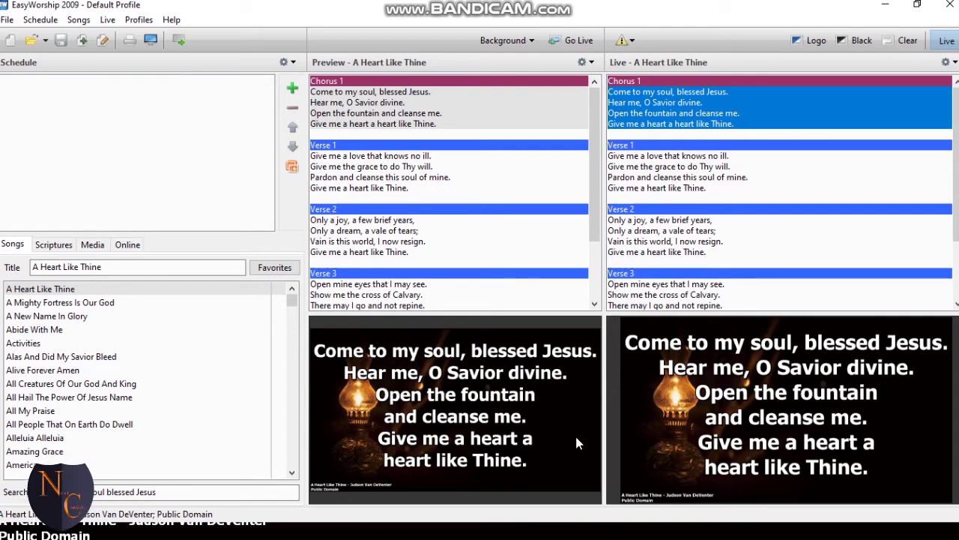
- Cycle through the open windows with Alt+Tab until OBS Studio 25.0.4 is in front again
{"action": "key", "text": "alt+Tab"}
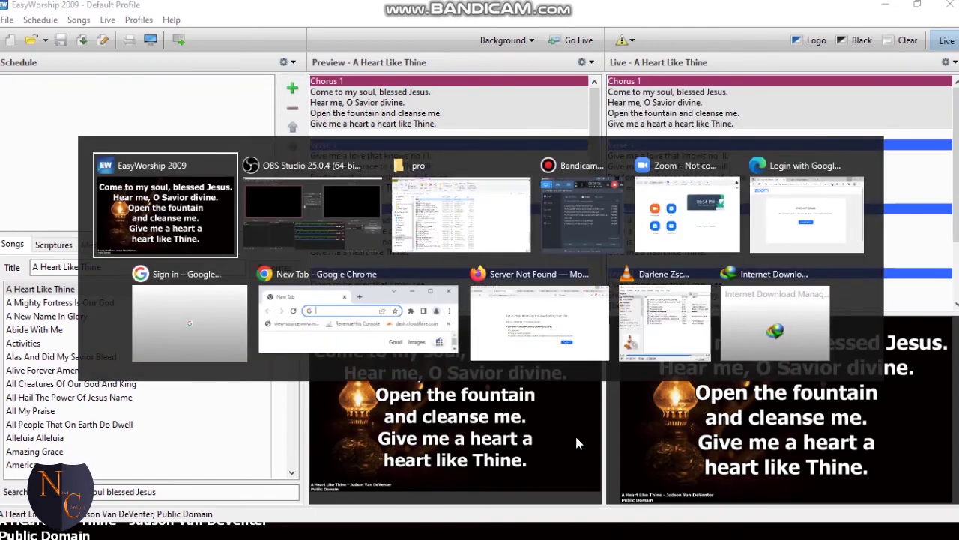
{"action": "key", "text": "alt+Tab"}
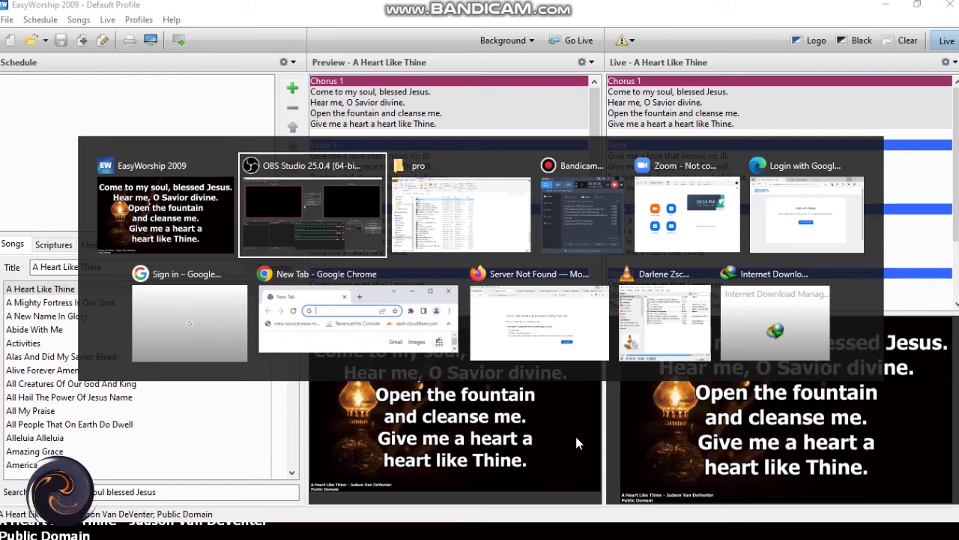
{"action": "key", "text": "alt+Tab"}
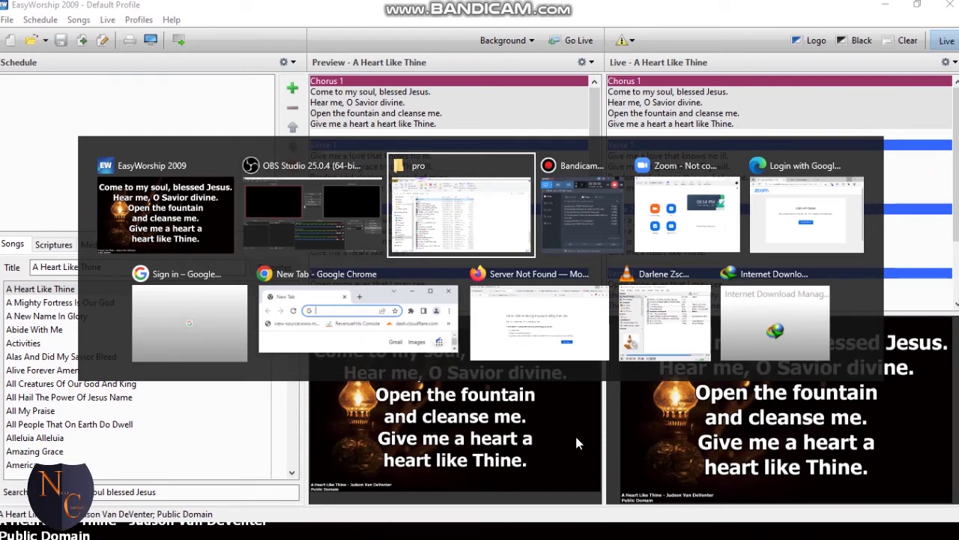
{"action": "key", "text": "alt+Tab"}
{"action": "key", "text": "alt+Tab"}
{"action": "key", "text": "alt+Tab"}
{"action": "key", "text": "alt+Tab"}
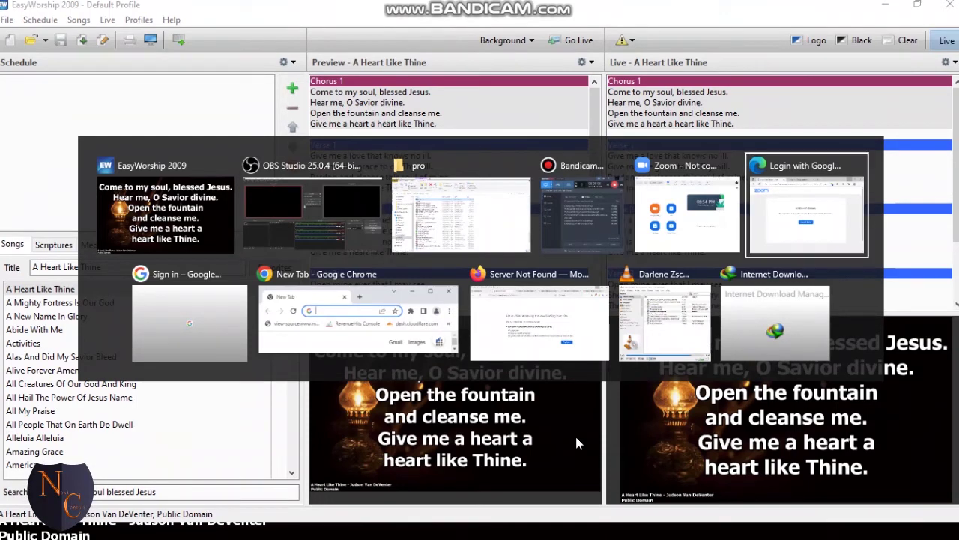
{"action": "key", "text": "alt+Tab"}
{"action": "key", "text": "alt+Tab"}
{"action": "key", "text": "alt+Tab"}
{"action": "key", "text": "alt+Tab"}
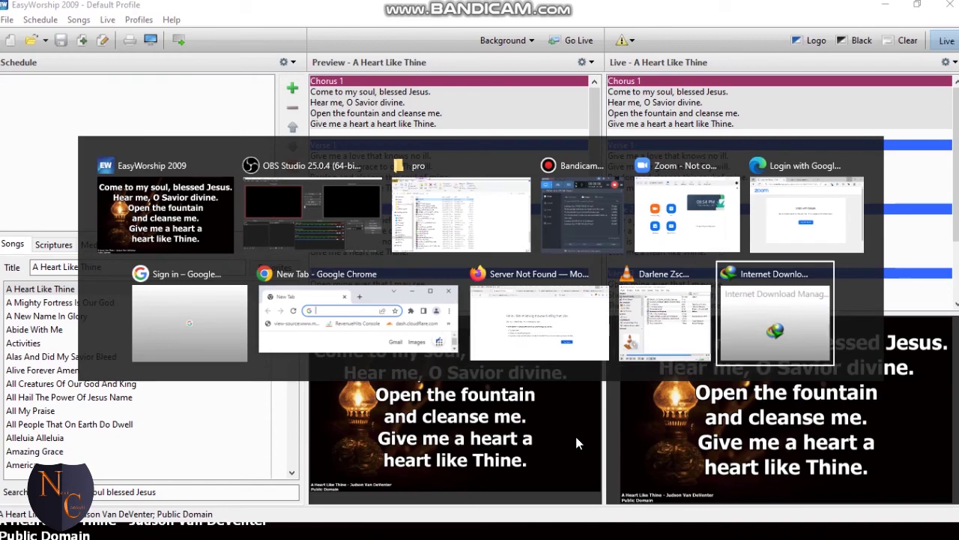
{"action": "key", "text": "alt+Tab"}
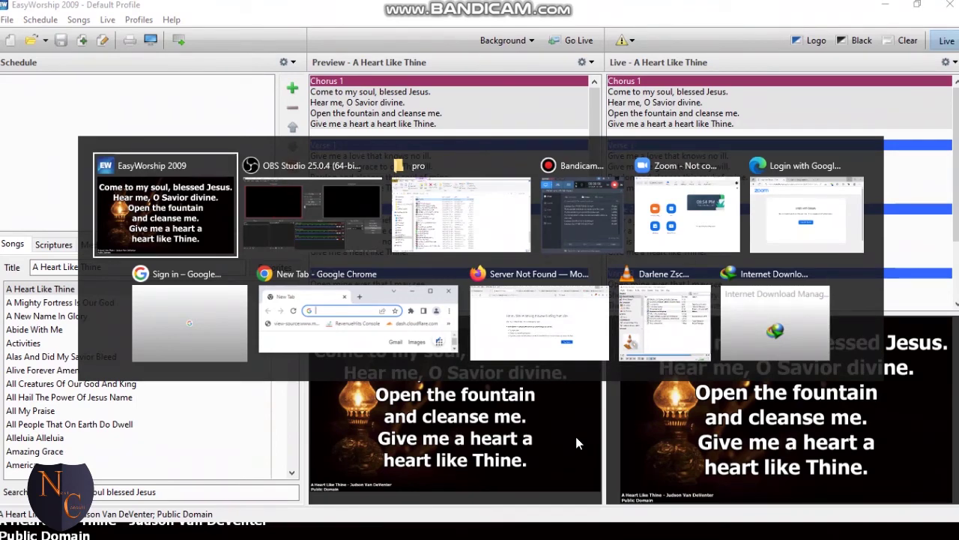
{"action": "key", "text": "alt+Tab"}
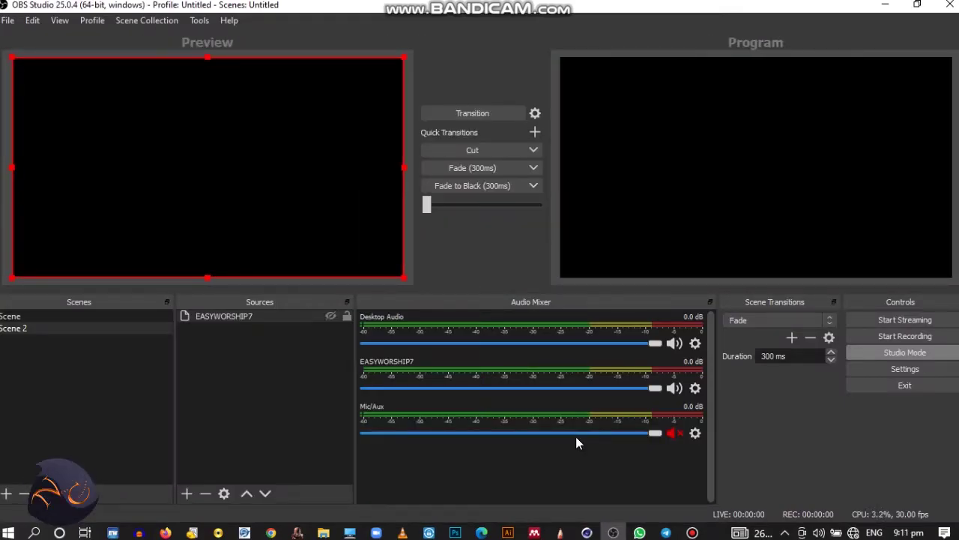
- Add a Window Capture source named EASYWORHIP2009 to the Sources list
{"action": "left_click", "coordinate": [185, 498]}
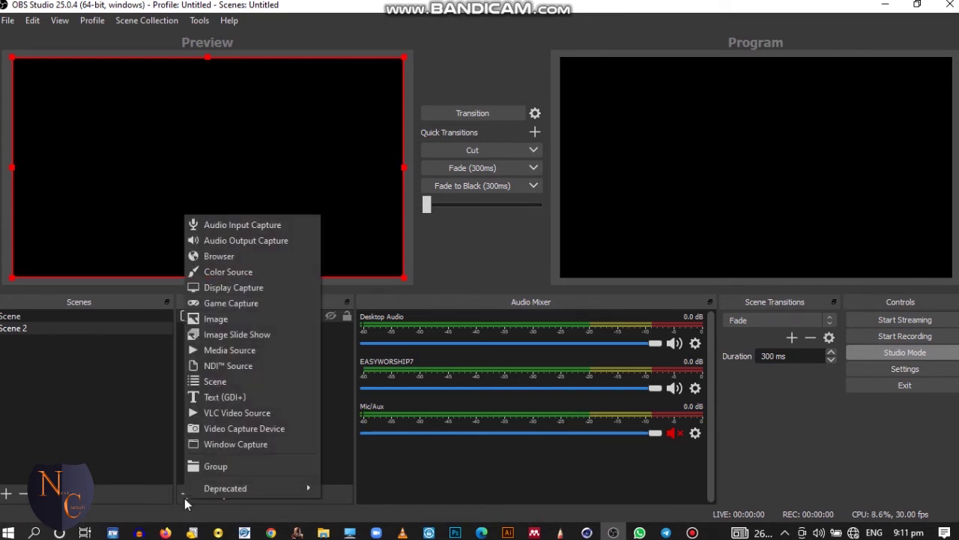
{"action": "left_click", "coordinate": [260, 445]}
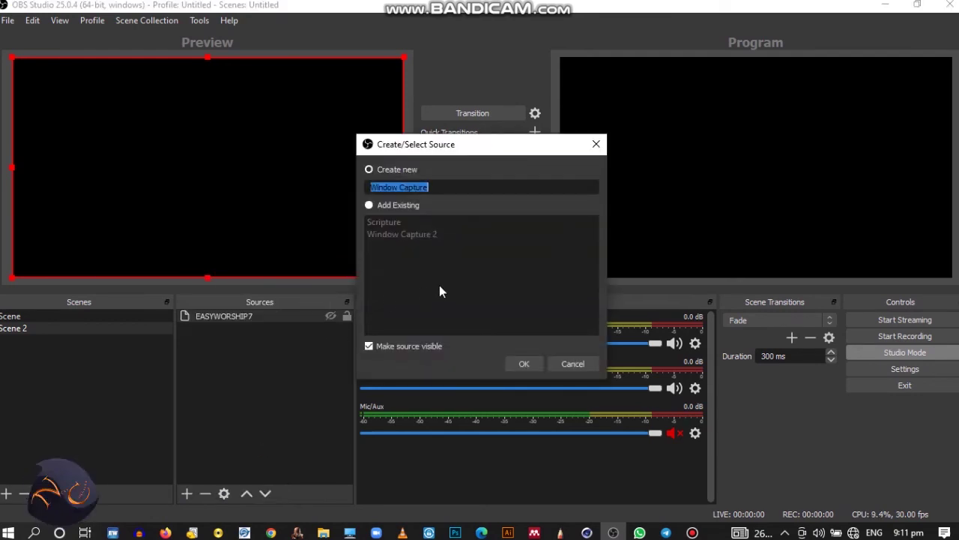
{"action": "type", "text": "EASY"}
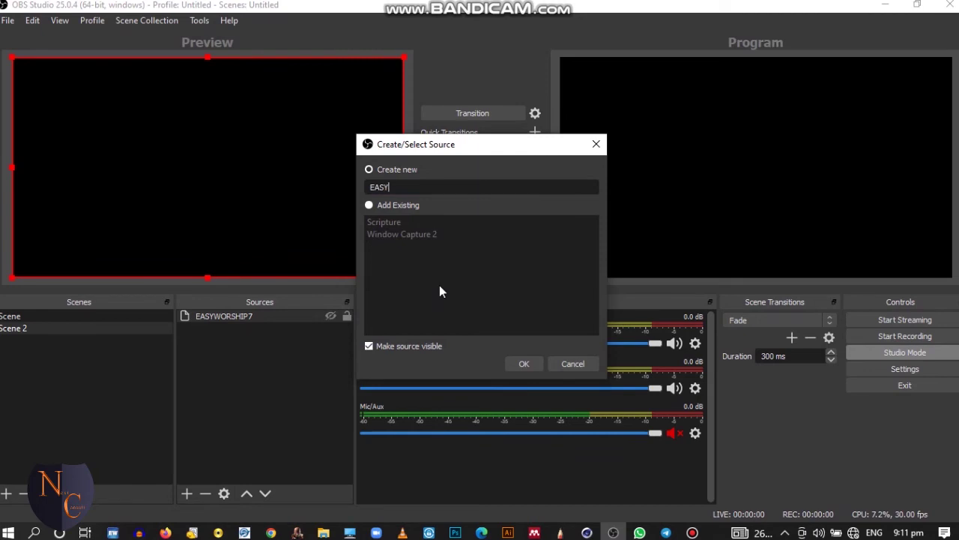
{"action": "type", "text": "WORHIP"}
{"action": "type", "text": "2009"}
{"action": "left_click", "coordinate": [522, 364]}
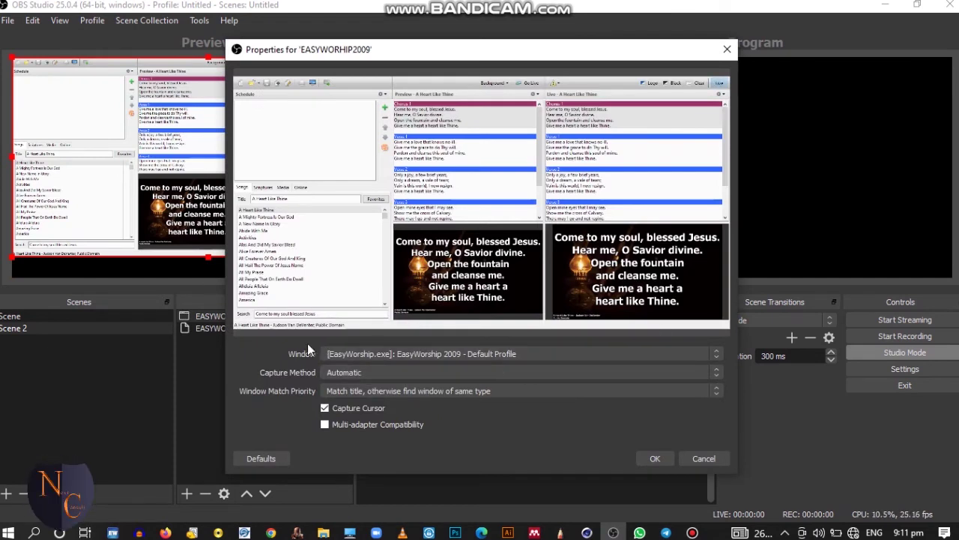
- Set the source's window to [EasyWorship.exe]: Live Output so the chorus lyrics fill the preview
{"action": "left_click", "coordinate": [690, 354]}
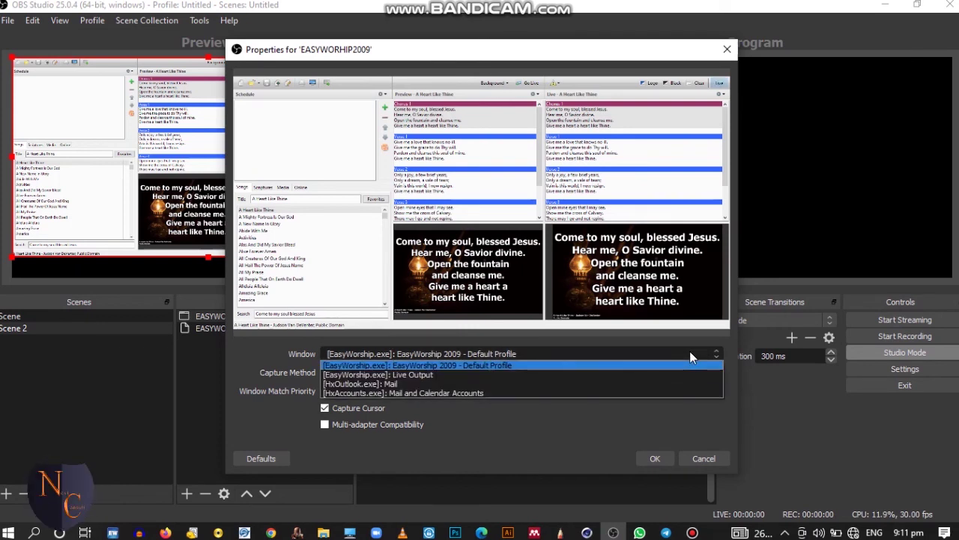
{"action": "left_click", "coordinate": [426, 376]}
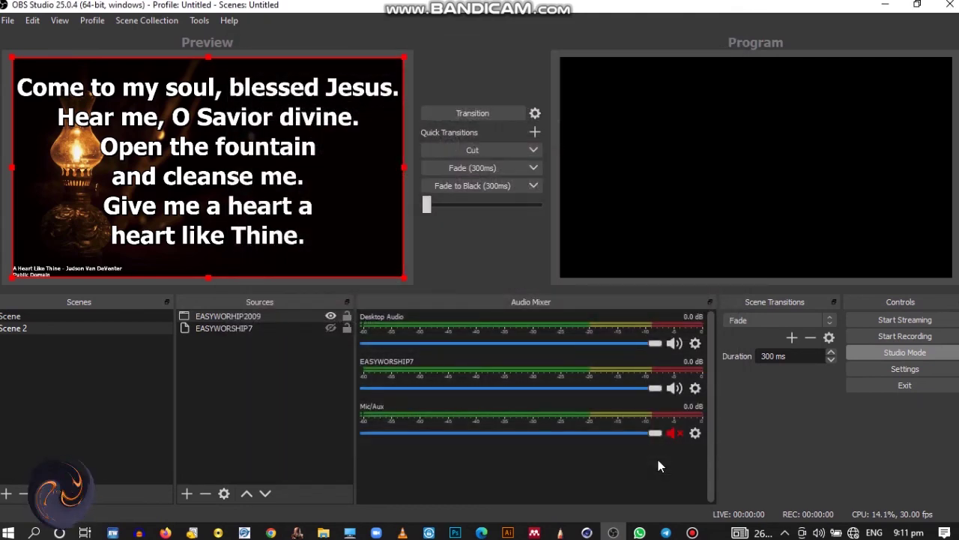
{"action": "left_click", "coordinate": [655, 459]}
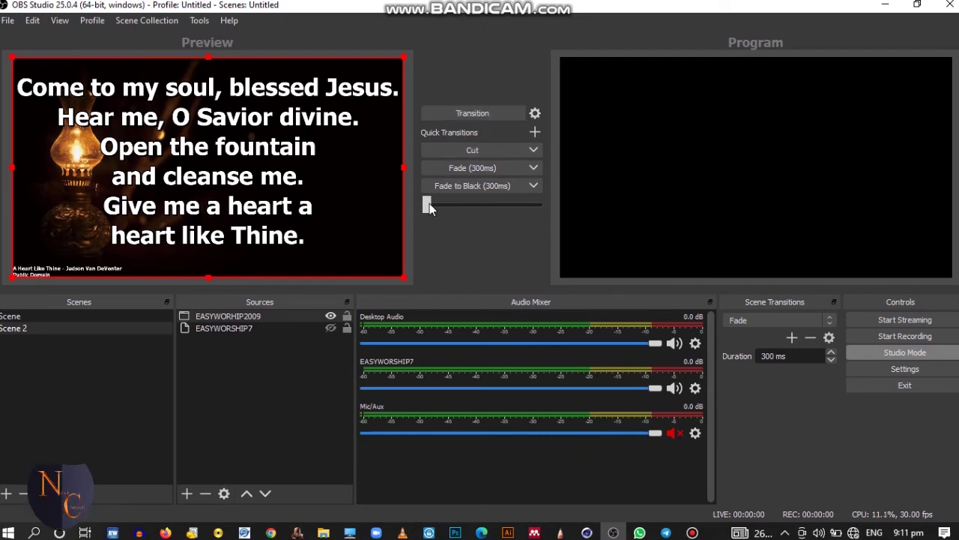
- Slide the transition T-bar to put the lyrics on Program, then minimize OBS Studio
{"action": "left_click_drag", "start_coordinate": [429, 208], "coordinate": [575, 201]}
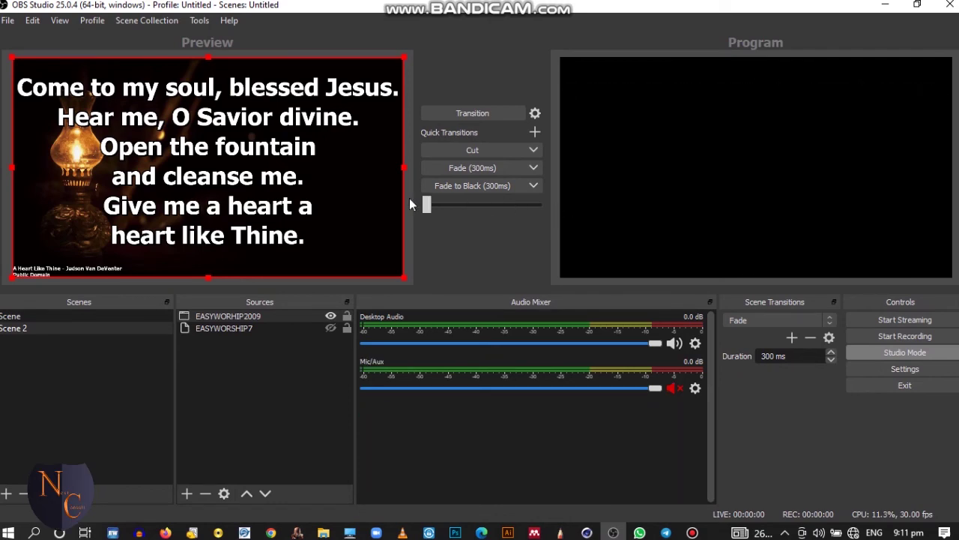
{"action": "left_click_drag", "start_coordinate": [424, 205], "coordinate": [570, 213]}
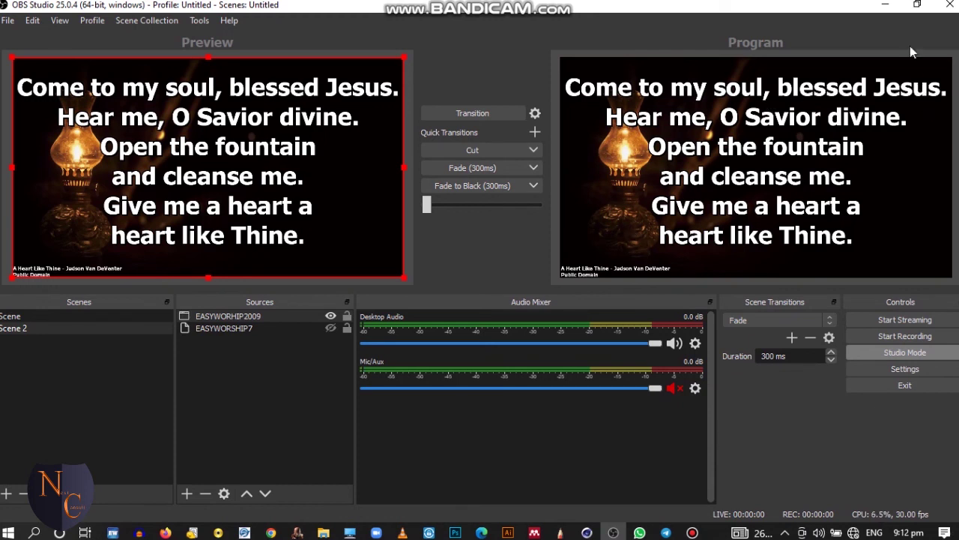
{"action": "left_click", "coordinate": [885, 6]}
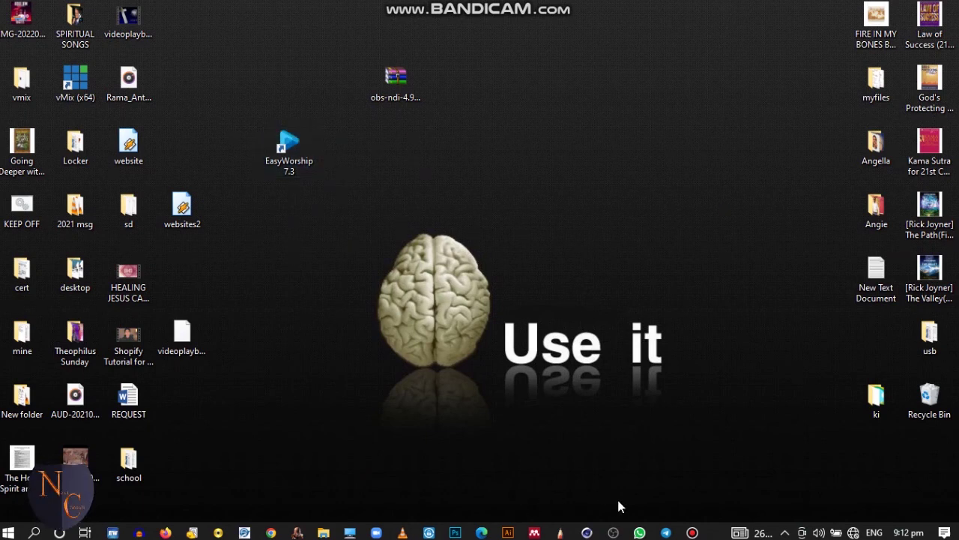
- Restore OBS Studio from its taskbar thumbnail, with 'A Heart Like Thine' lyrics in Preview and Program
{"action": "mouse_move", "coordinate": [615, 530]}
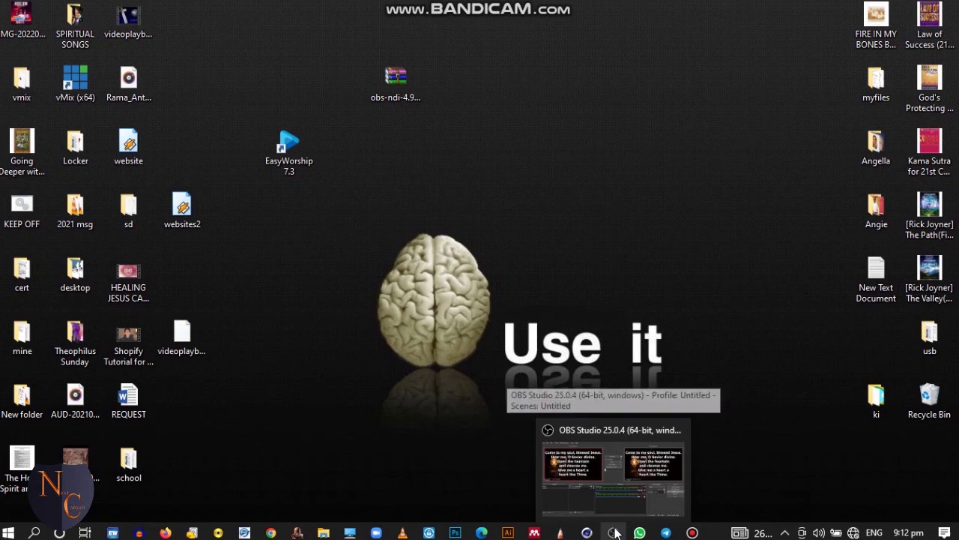
{"action": "left_click", "coordinate": [607, 474]}
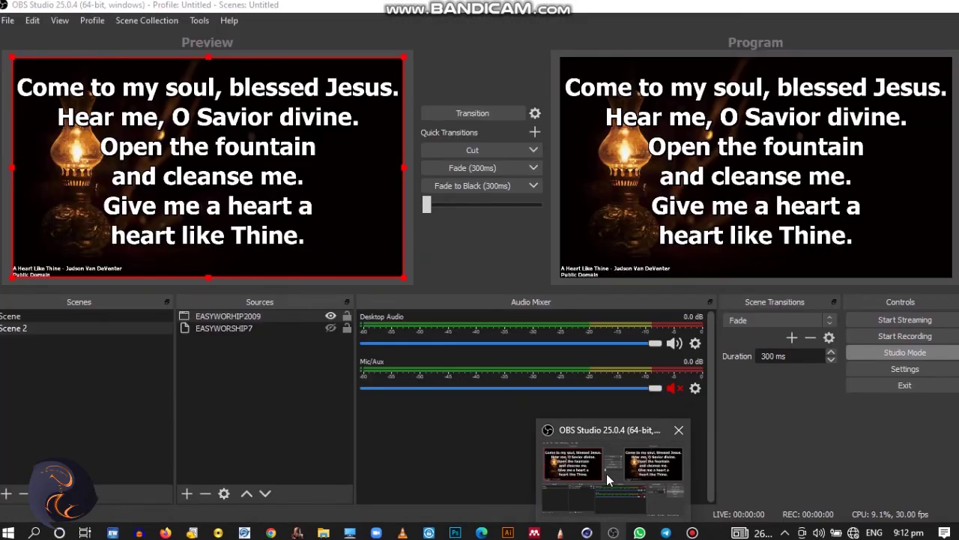